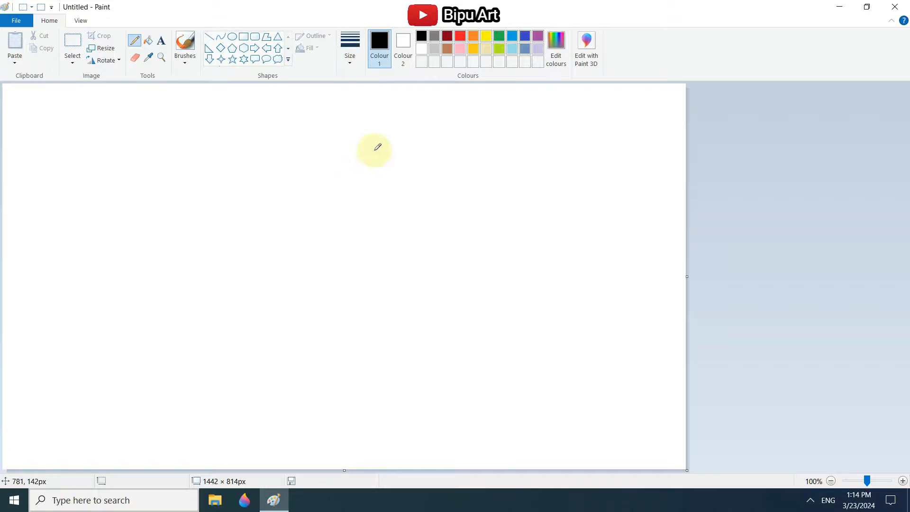
Paint a standing figure's solid black head, sloping shoulders and vertical spine with a brush near the canvas centre
click(350, 47)
click(374, 151)
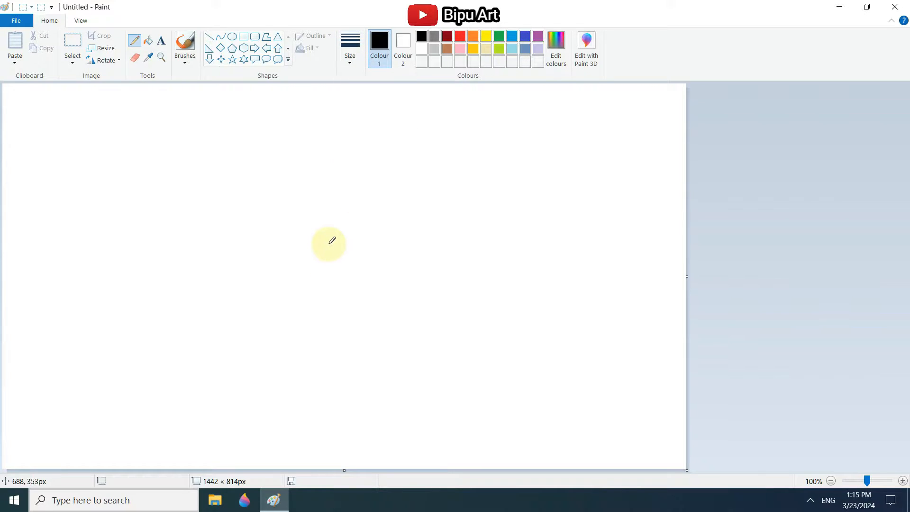
click(184, 53)
click(260, 80)
click(350, 48)
click(372, 138)
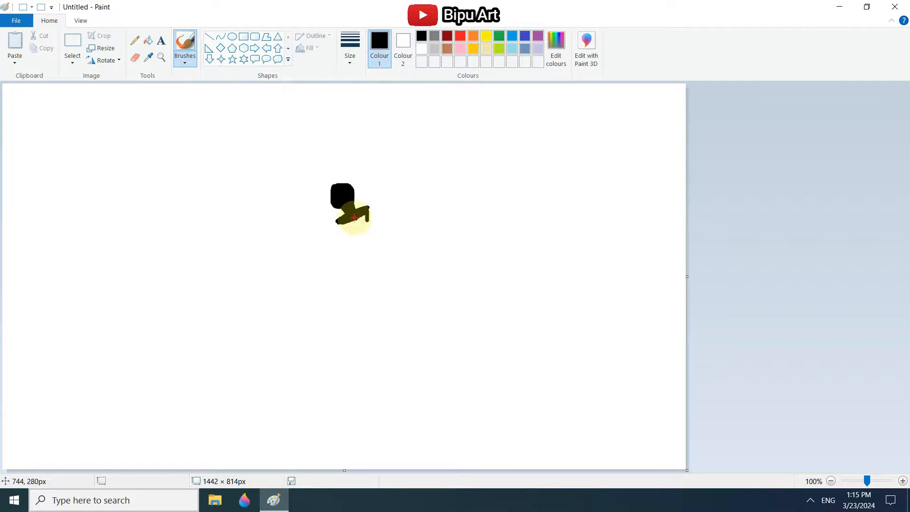
drag(348, 249, 351, 286)
drag(351, 216, 328, 227)
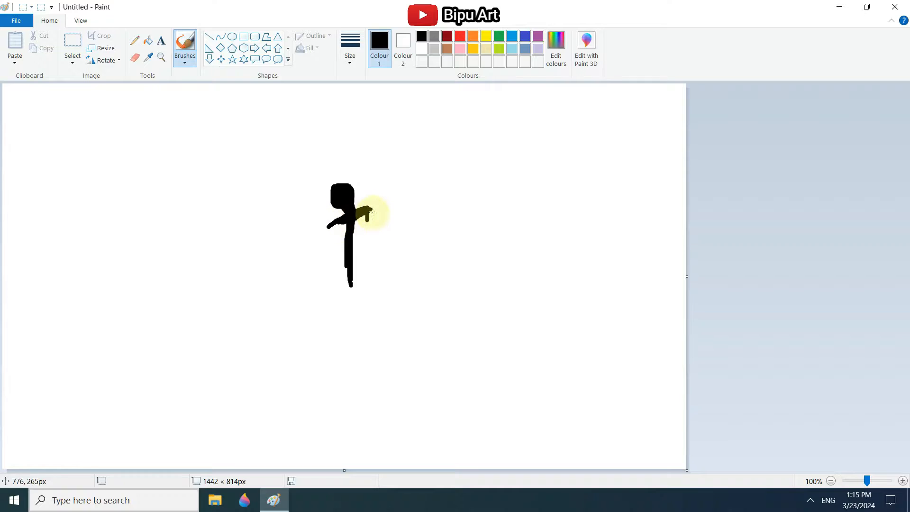
drag(352, 258, 352, 291)
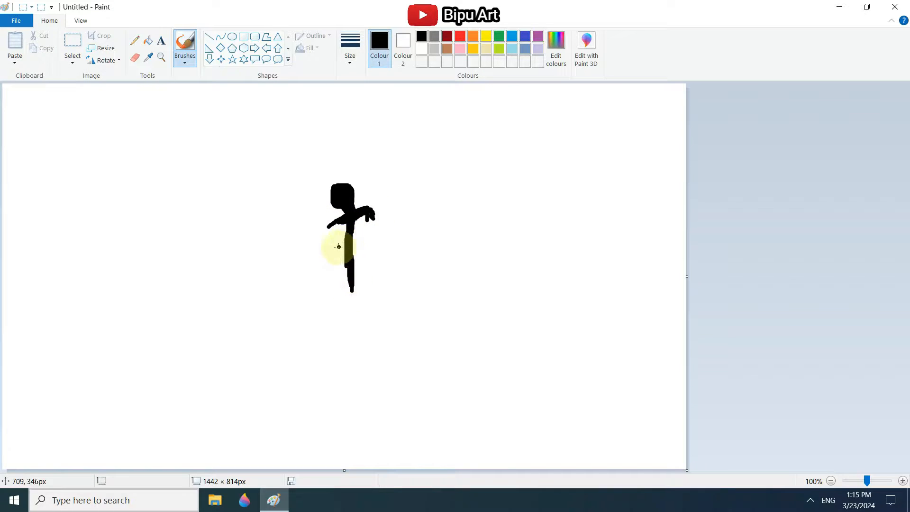
Paint the figure's two arms, hip line, long legs flaring outward, bottom hem and feet in black
drag(332, 228, 342, 288)
mouse_move(376, 214)
mouse_down()
mouse_move(384, 247)
mouse_move(376, 267)
mouse_move(384, 248)
mouse_move(375, 274)
mouse_up()
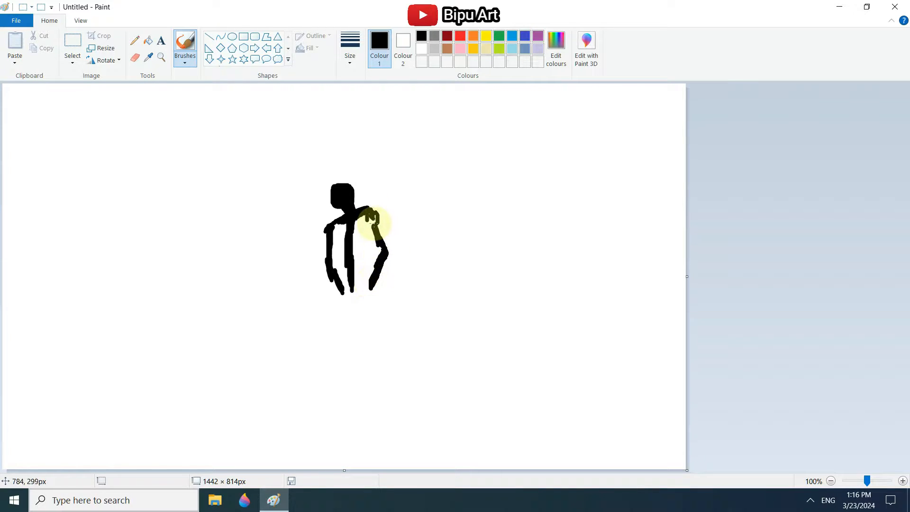
mouse_move(374, 224)
mouse_down()
mouse_move(372, 284)
mouse_move(338, 321)
mouse_move(341, 305)
mouse_move(339, 349)
mouse_move(324, 376)
mouse_up()
drag(374, 315, 381, 355)
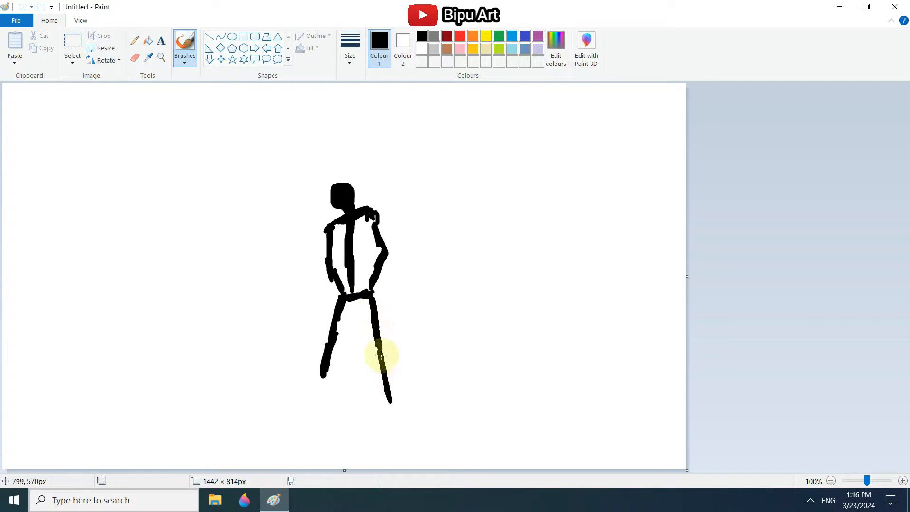
mouse_move(342, 306)
mouse_down()
mouse_move(333, 380)
mouse_move(326, 375)
mouse_move(350, 404)
mouse_up()
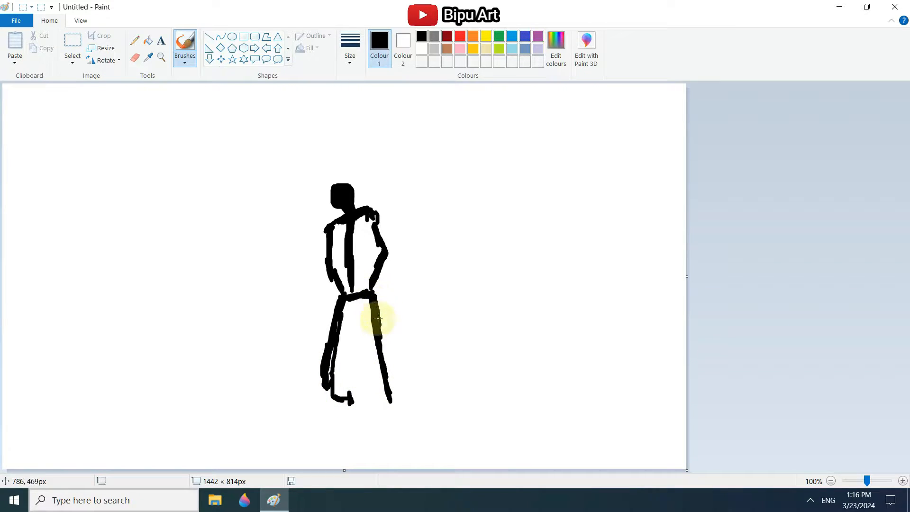
drag(379, 327, 388, 401)
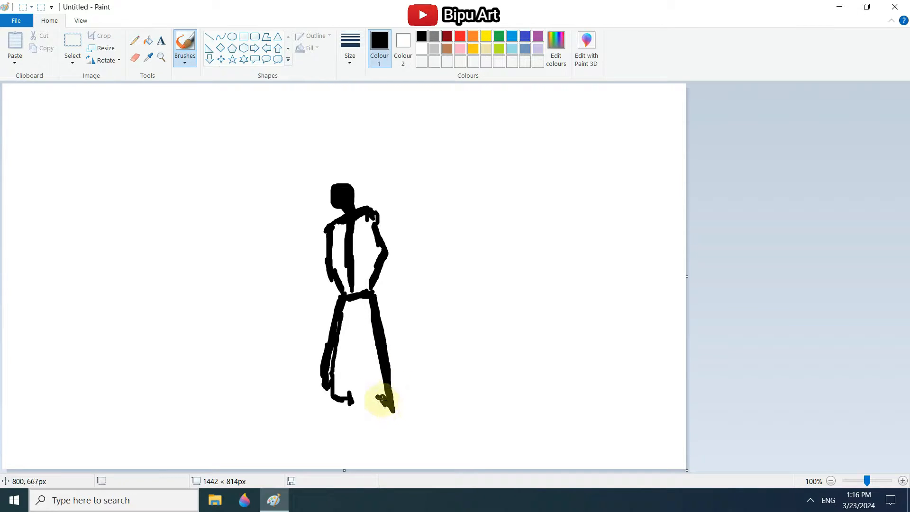
mouse_move(368, 405)
mouse_down()
mouse_move(376, 402)
mouse_move(345, 401)
mouse_up()
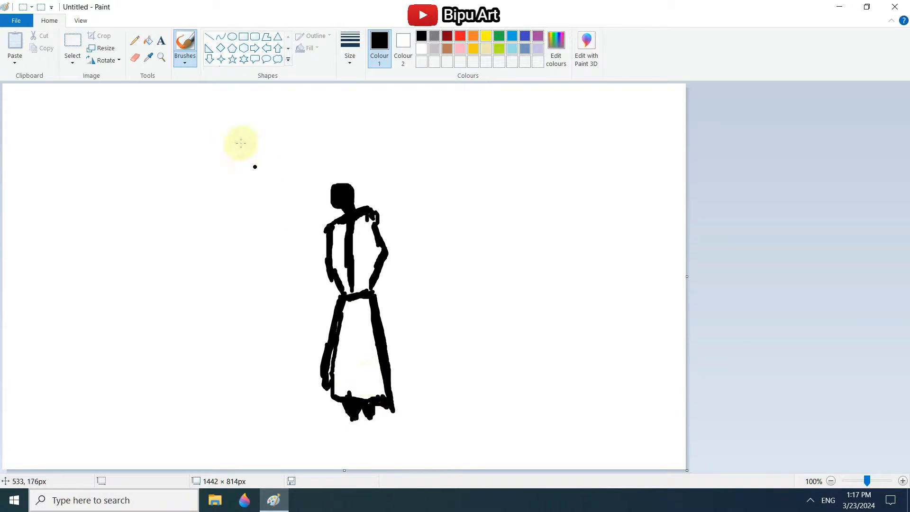
Fill the enclosed white areas of the torso and skirt with black
click(148, 41)
click(345, 321)
click(344, 255)
click(345, 255)
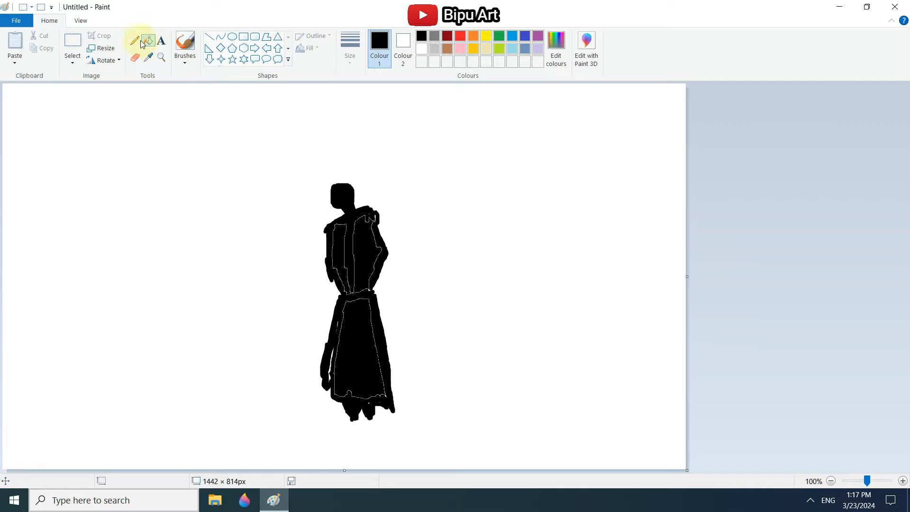
Trim the torso's outer edge with the Eraser and round out both sleeves with the black Pencil
click(185, 44)
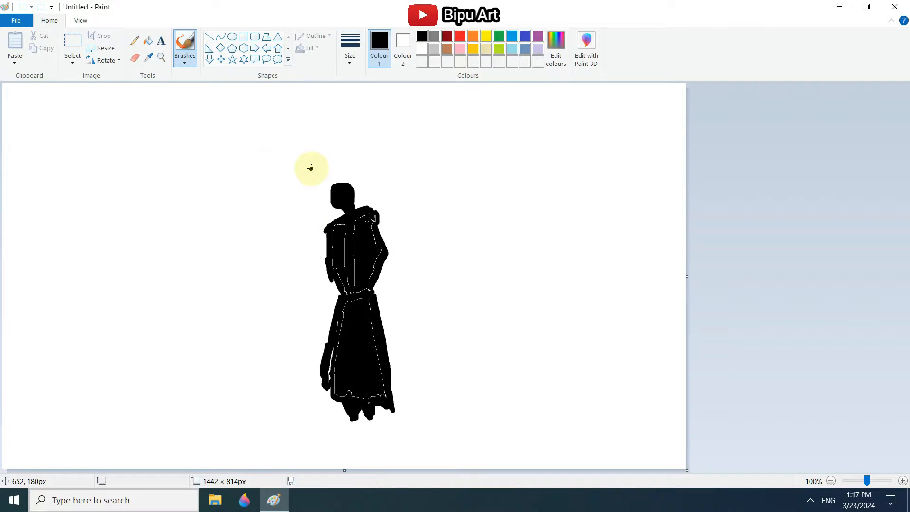
click(134, 58)
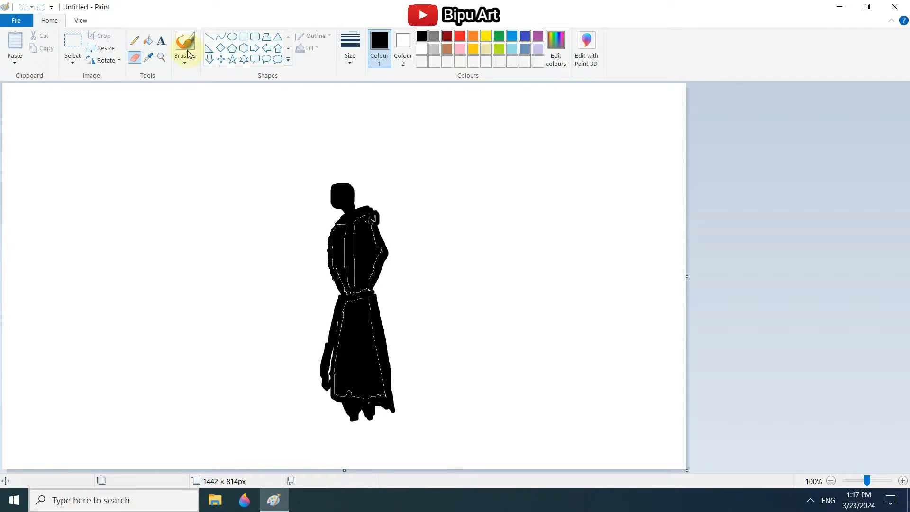
click(134, 40)
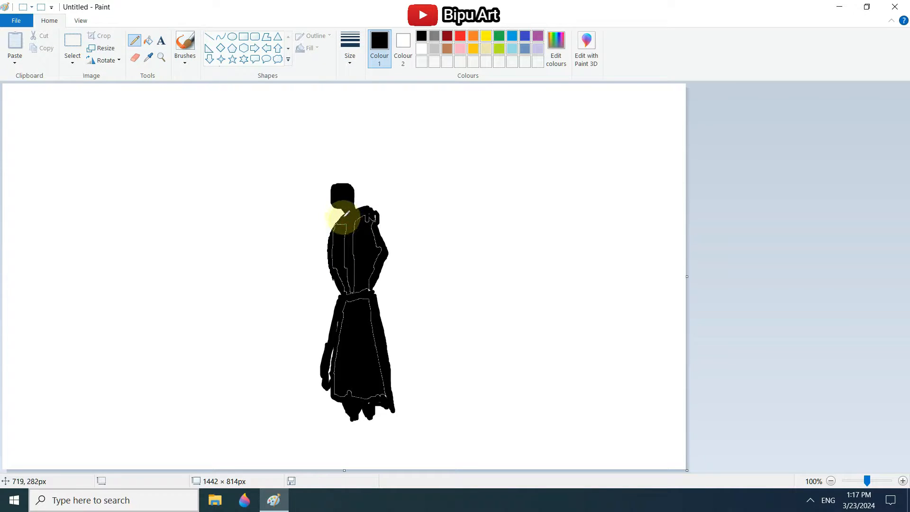
mouse_move(334, 228)
mouse_down()
mouse_move(335, 213)
mouse_move(324, 242)
mouse_move(342, 290)
mouse_move(339, 248)
mouse_move(367, 283)
mouse_up()
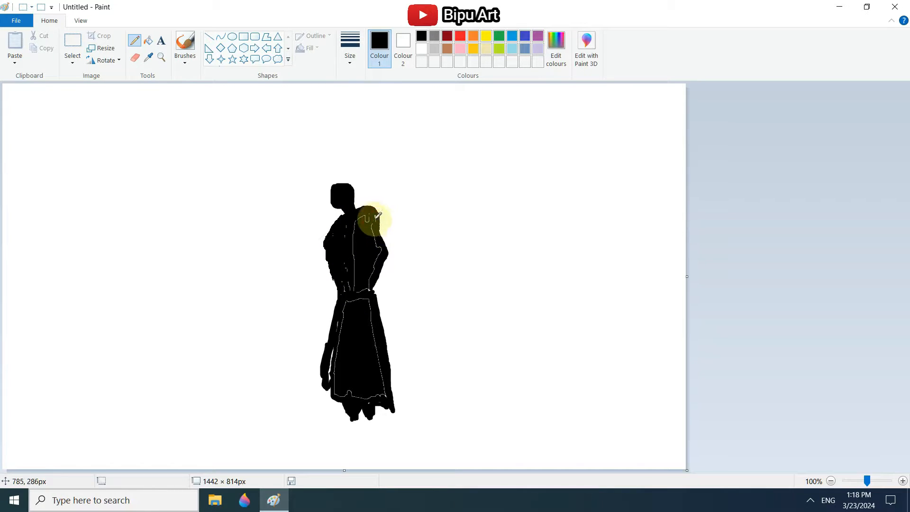
mouse_move(389, 247)
mouse_down()
mouse_move(378, 284)
mouse_move(384, 234)
mouse_move(381, 281)
mouse_move(386, 272)
mouse_move(380, 265)
mouse_move(368, 281)
mouse_up()
key(ctrl+z)
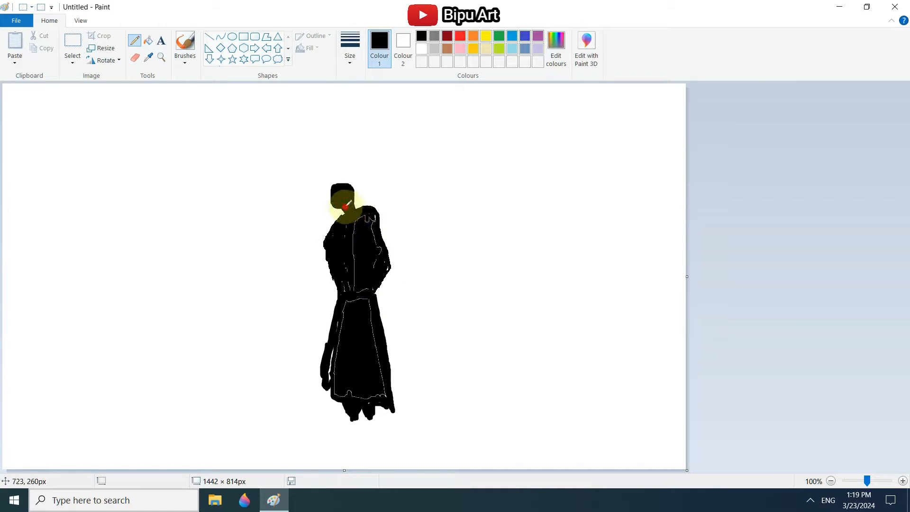
Draw a wide conical hat on the head and widen the front of the robe's skirt with the black Pencil
mouse_move(347, 207)
mouse_down()
mouse_move(355, 184)
mouse_move(337, 202)
mouse_move(322, 193)
mouse_move(347, 177)
mouse_move(329, 191)
mouse_move(335, 203)
mouse_move(372, 171)
mouse_move(302, 204)
mouse_move(375, 171)
mouse_move(311, 199)
mouse_move(348, 170)
mouse_move(315, 158)
mouse_up()
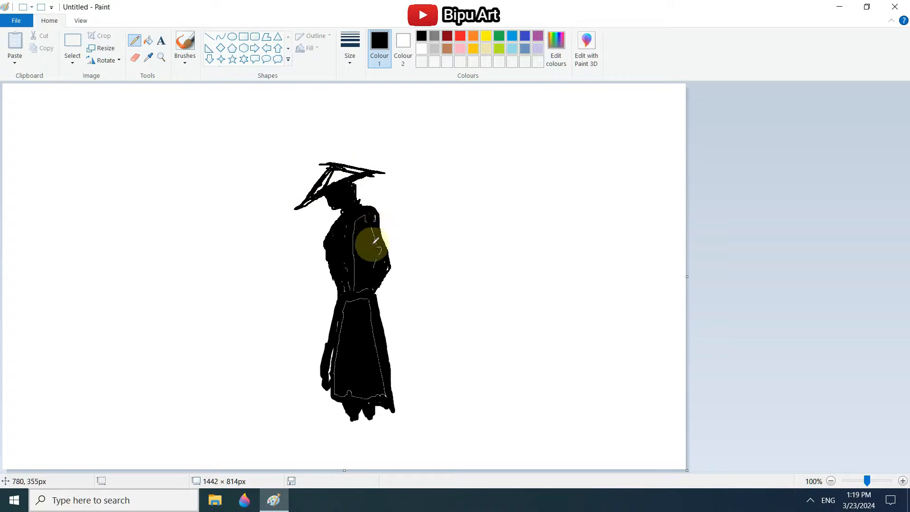
mouse_move(370, 244)
mouse_down()
mouse_move(383, 229)
mouse_move(386, 263)
mouse_move(379, 255)
mouse_move(389, 267)
mouse_move(331, 312)
mouse_move(337, 289)
mouse_move(320, 336)
mouse_move(319, 369)
mouse_move(329, 353)
mouse_move(325, 368)
mouse_move(318, 360)
mouse_move(319, 377)
mouse_move(329, 390)
mouse_move(329, 370)
mouse_move(336, 395)
mouse_up()
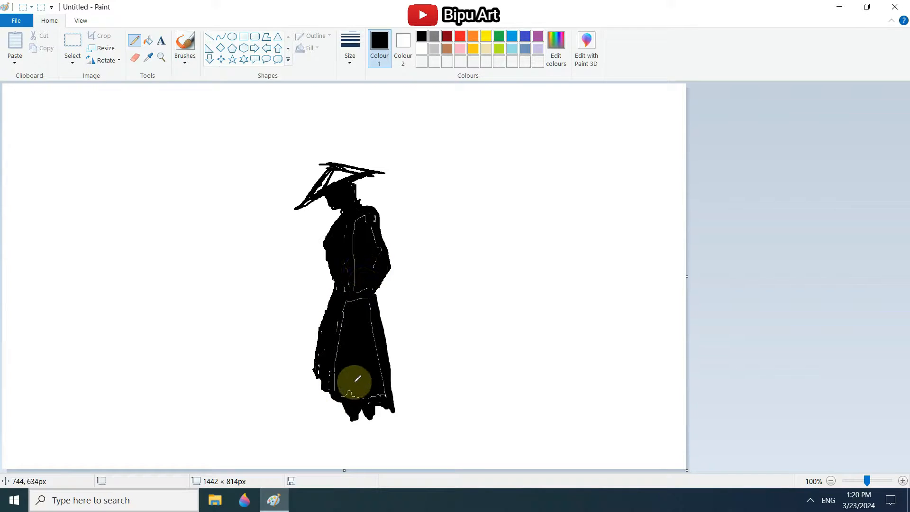
Extend the back of the robe to a pointed hem with straight black lines and fill the new area black
click(209, 37)
click(350, 47)
click(376, 127)
drag(378, 301, 411, 423)
click(419, 396)
drag(388, 403, 411, 423)
click(149, 40)
click(403, 386)
key(ctrl+z)
click(399, 392)
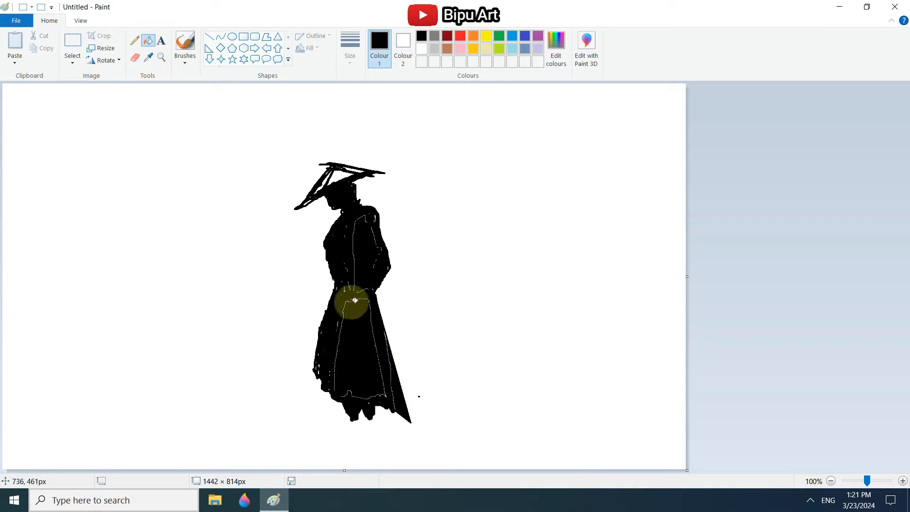
Smooth the front and back edges of the sleeves down to the waist with black curves
click(221, 37)
drag(325, 248, 336, 286)
click(361, 270)
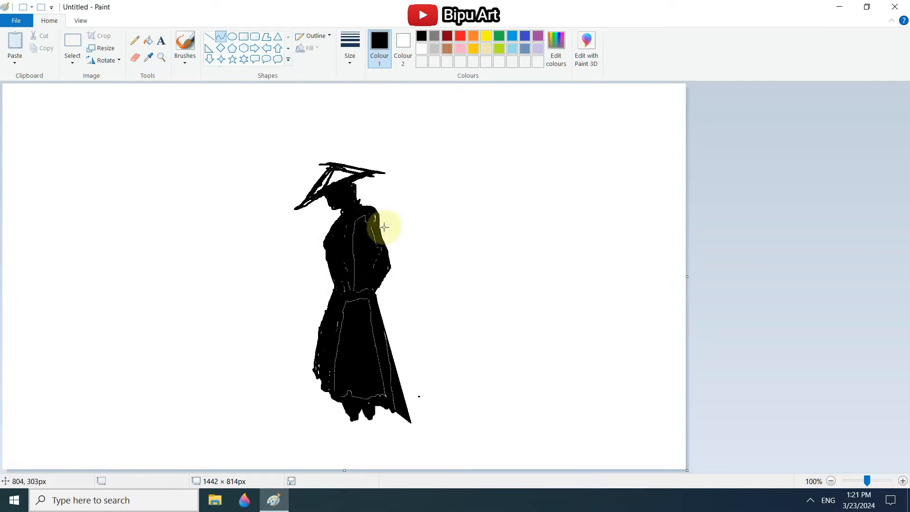
mouse_move(379, 229)
mouse_down()
mouse_move(390, 269)
mouse_move(372, 297)
mouse_up()
click(383, 248)
click(356, 254)
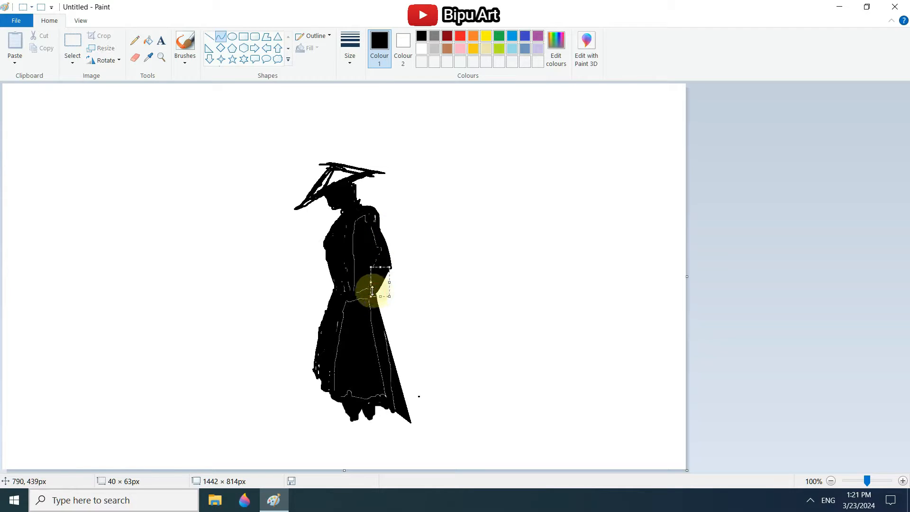
click(360, 252)
Round the back shoulder and smooth the chest outline above the waist with black curves
mouse_move(363, 206)
mouse_down()
mouse_move(378, 227)
mouse_move(323, 239)
mouse_move(341, 288)
mouse_move(323, 384)
mouse_move(314, 372)
mouse_up()
click(382, 211)
click(369, 241)
click(328, 231)
click(345, 250)
click(330, 266)
click(362, 261)
Smooth the front edge of the skirt and round the front foot with black curves
click(314, 323)
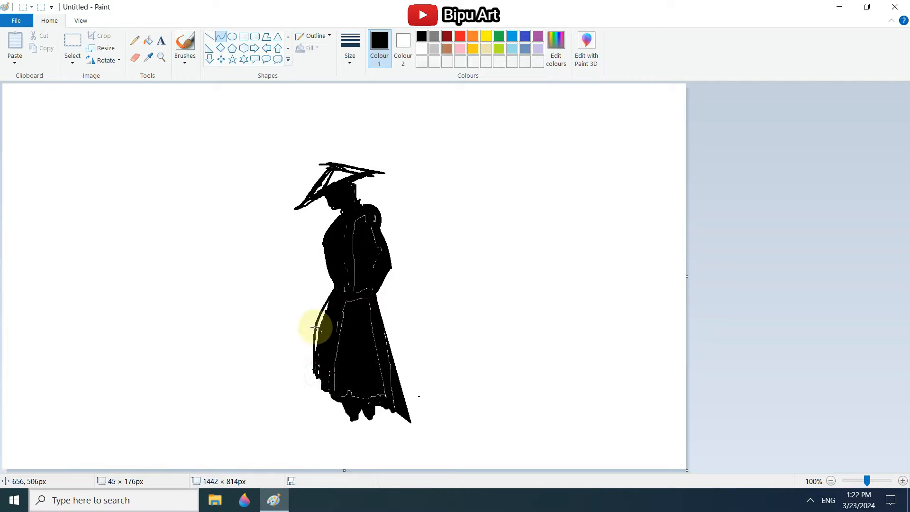
click(313, 340)
click(360, 330)
click(358, 355)
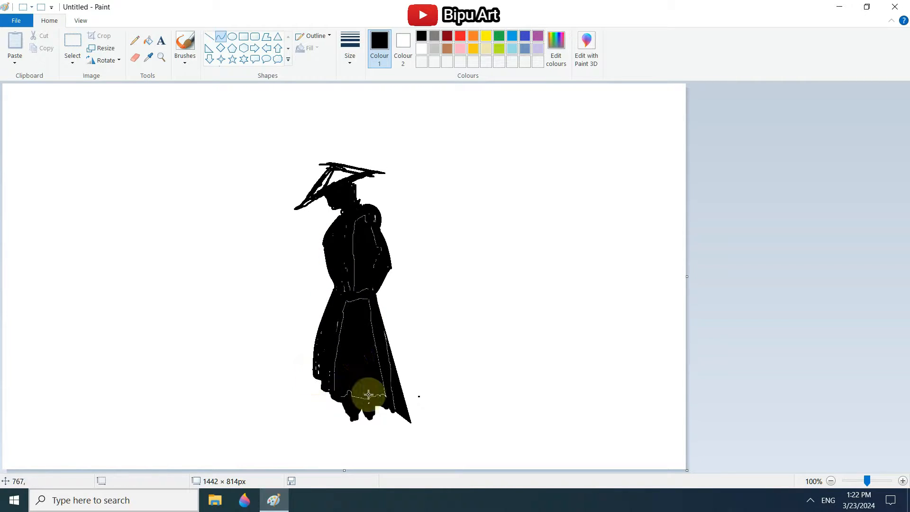
drag(340, 402, 351, 420)
click(342, 413)
click(363, 388)
Paint over the white gaps inside the robe and hat in black and straighten the hat's sloping edges with lines
click(185, 42)
mouse_move(346, 269)
mouse_down()
mouse_move(335, 239)
mouse_move(368, 215)
mouse_move(375, 247)
mouse_move(359, 234)
mouse_move(359, 254)
mouse_move(377, 246)
mouse_move(384, 266)
mouse_move(351, 259)
mouse_move(348, 316)
mouse_move(373, 285)
mouse_move(337, 291)
mouse_move(339, 342)
mouse_move(317, 372)
mouse_move(320, 334)
mouse_move(336, 374)
mouse_move(331, 388)
mouse_move(356, 394)
mouse_move(343, 407)
mouse_move(359, 391)
mouse_move(384, 395)
mouse_move(369, 296)
mouse_move(392, 402)
mouse_move(377, 394)
mouse_move(336, 260)
mouse_move(357, 271)
mouse_move(343, 213)
mouse_move(353, 203)
mouse_move(362, 215)
mouse_move(340, 185)
mouse_move(352, 183)
mouse_move(344, 197)
mouse_move(350, 182)
mouse_move(325, 178)
mouse_move(359, 172)
mouse_move(331, 175)
mouse_move(339, 175)
mouse_move(293, 212)
mouse_up()
click(212, 38)
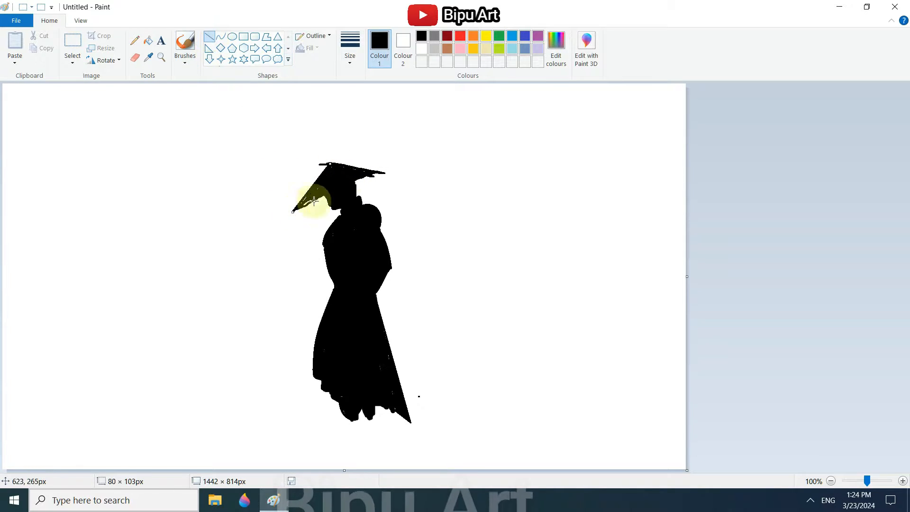
drag(330, 162, 389, 174)
mouse_move(293, 212)
mouse_down()
mouse_move(388, 174)
mouse_move(336, 179)
mouse_move(351, 170)
mouse_move(284, 197)
mouse_move(304, 190)
mouse_up()
Sharpen the hat's peak with a short straight line and clean up the hat's outline with the Pencil
click(135, 41)
click(210, 37)
drag(342, 157, 330, 162)
click(135, 41)
click(210, 37)
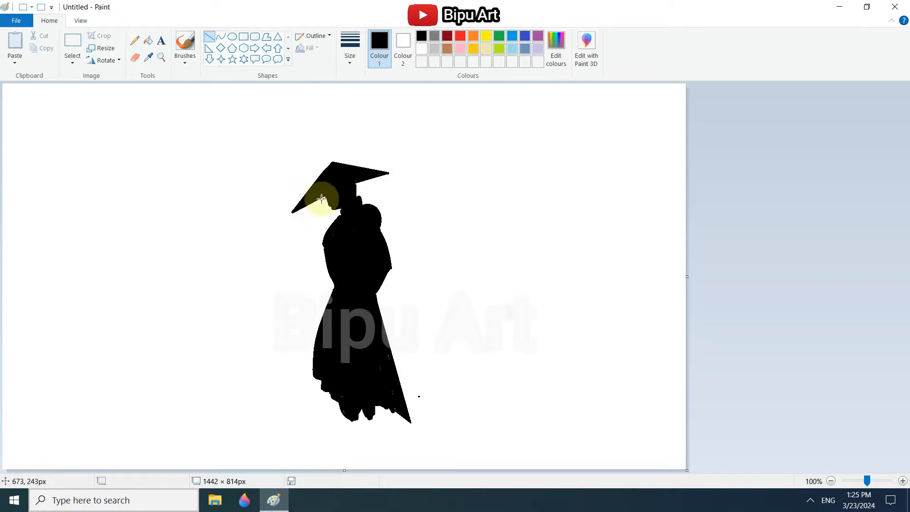
Trim the underside of the hat's brim in front of and behind the face with straight white lines
drag(324, 196, 280, 218)
mouse_move(355, 183)
mouse_down()
mouse_move(402, 170)
mouse_move(357, 184)
mouse_up()
drag(402, 170, 415, 167)
drag(357, 183, 358, 186)
drag(414, 168, 421, 159)
drag(358, 185, 358, 187)
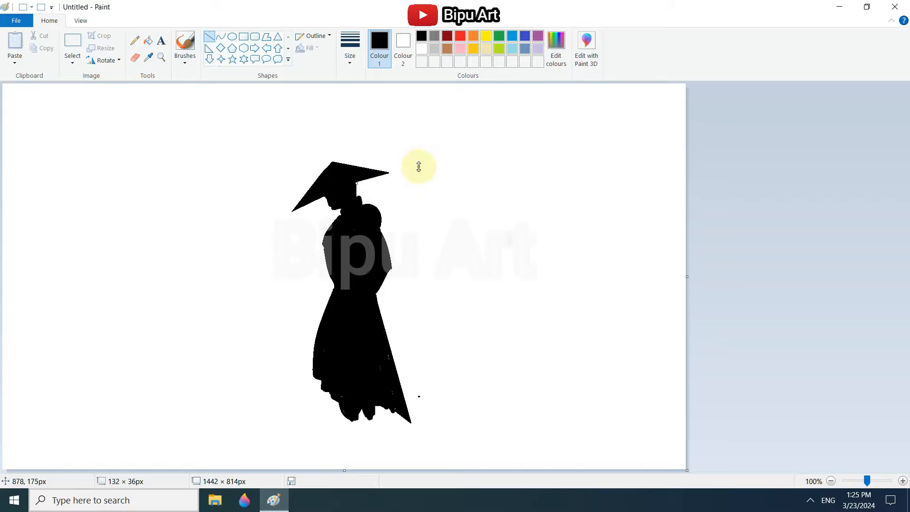
click(441, 165)
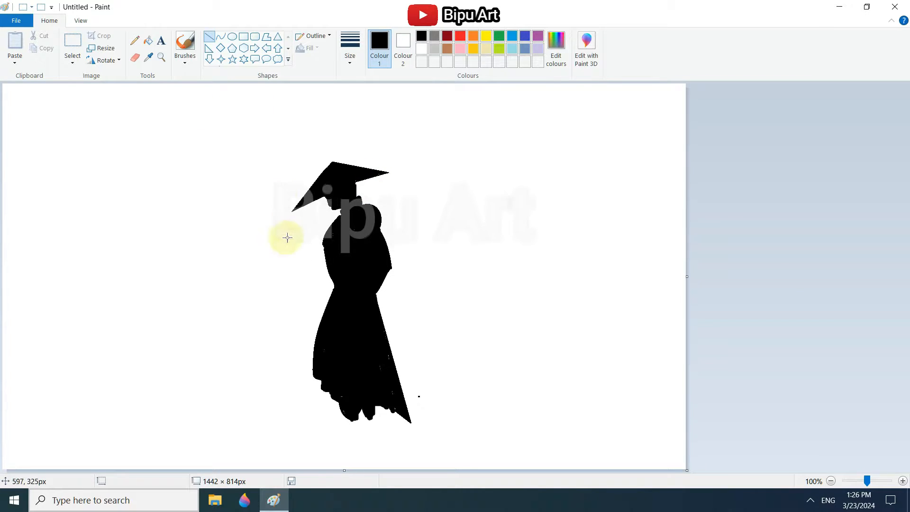
Draw two thin black cords hanging from the back of the hat's brim with the Pencil
click(135, 40)
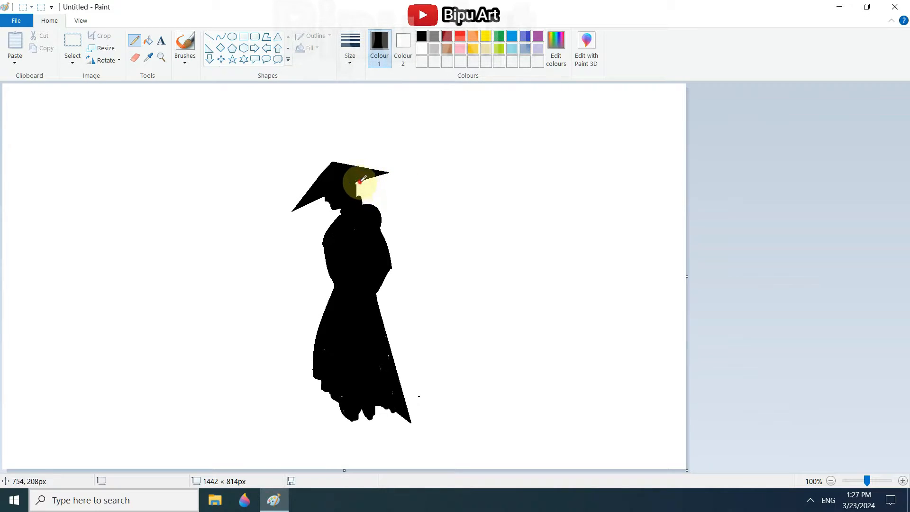
drag(360, 182, 378, 196)
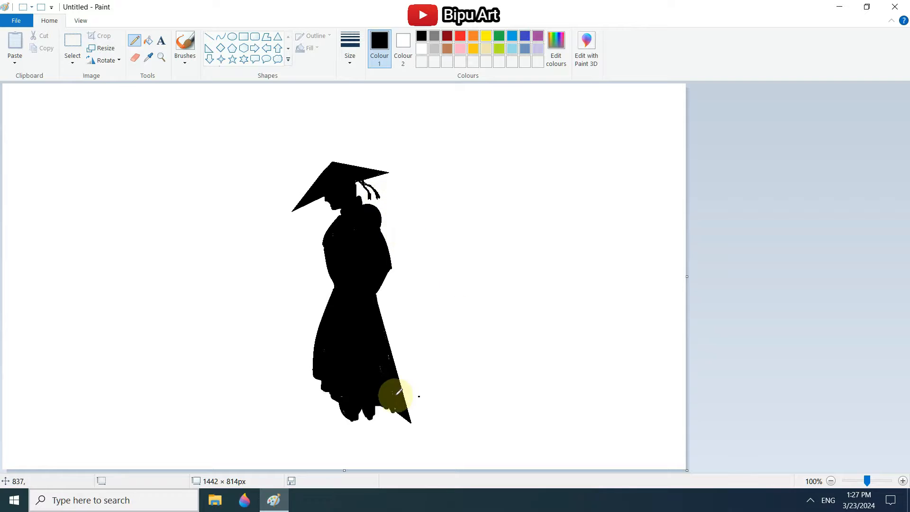
Trim the back sleeve's lower edge down to the waist with a straight white line and the Pencil
click(422, 49)
click(210, 40)
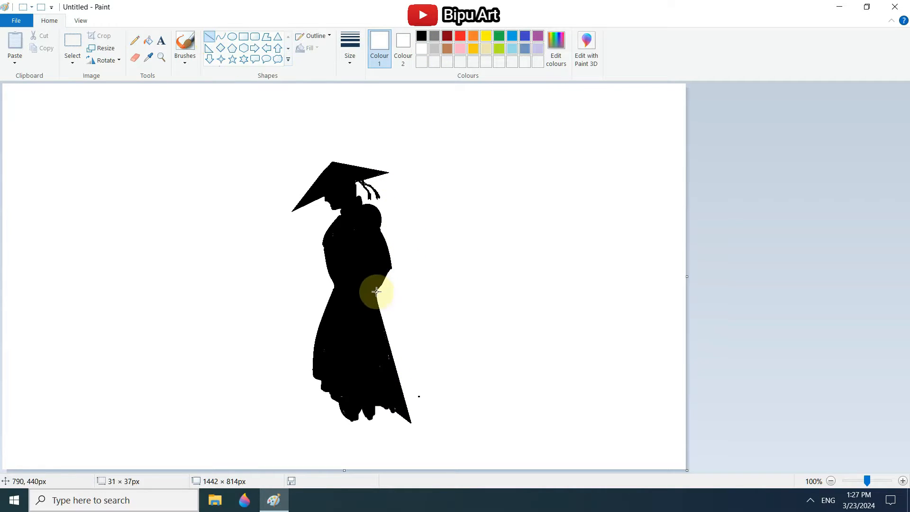
click(135, 41)
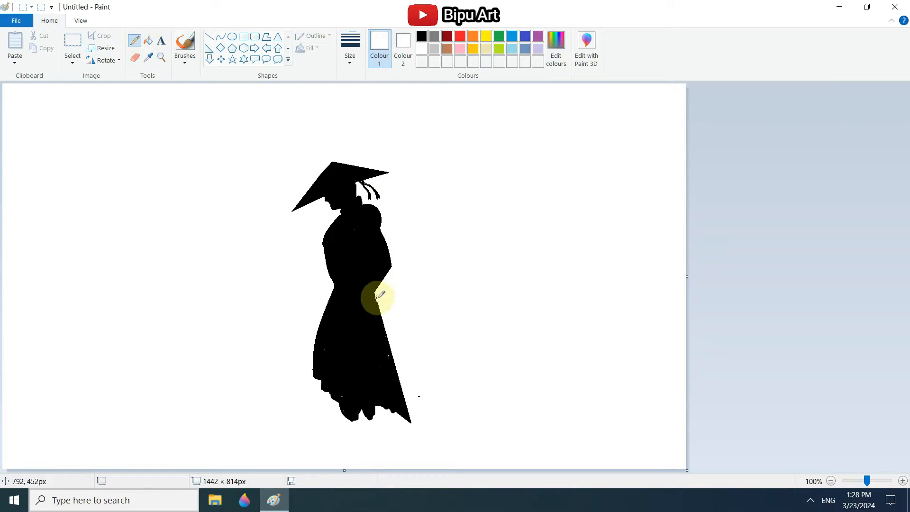
Draw a long curved black sword across the waist, extending behind the robe, with a heavier line width
click(221, 36)
click(421, 36)
mouse_move(299, 275)
mouse_down()
mouse_move(464, 325)
mouse_move(453, 363)
mouse_up()
drag(408, 337, 407, 309)
click(350, 47)
click(373, 163)
click(460, 254)
Draw a second, shorter black sword across the waist just below the long sword
mouse_move(301, 278)
mouse_down()
mouse_move(451, 363)
mouse_move(393, 303)
mouse_up()
click(393, 304)
click(363, 253)
drag(301, 303, 398, 331)
mouse_move(349, 315)
mouse_down()
mouse_move(353, 296)
mouse_move(343, 308)
mouse_move(394, 325)
mouse_up()
click(353, 295)
key(ctrl+z)
click(210, 37)
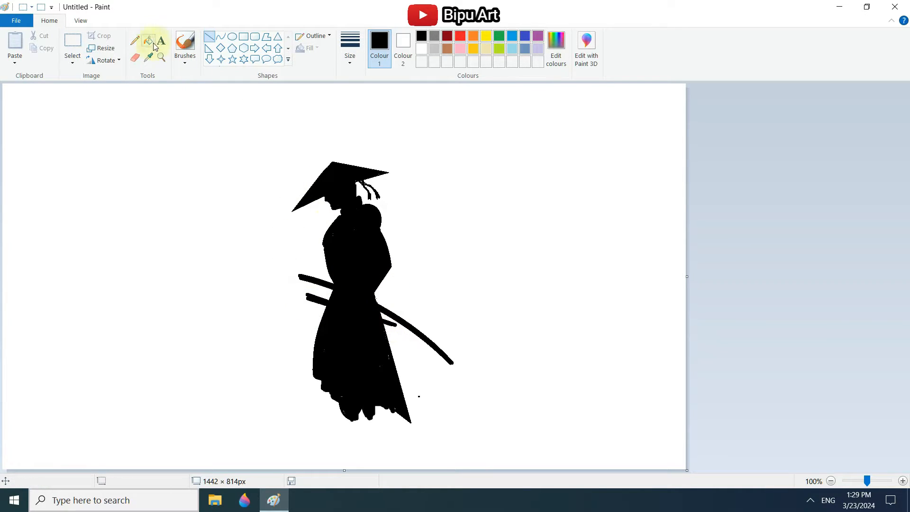
Square off the two sword handles, shorten the upper one in white, and cap the handle ends with thin black lines
click(135, 41)
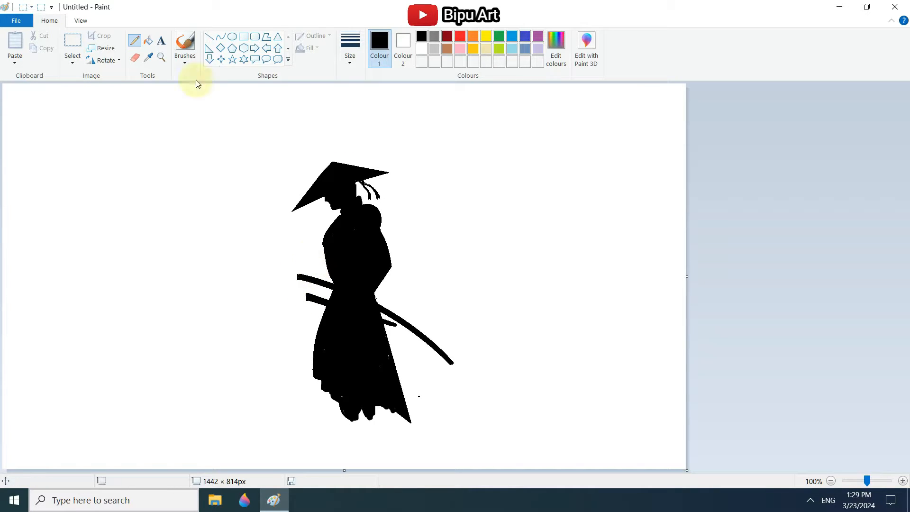
click(421, 49)
drag(305, 279, 307, 282)
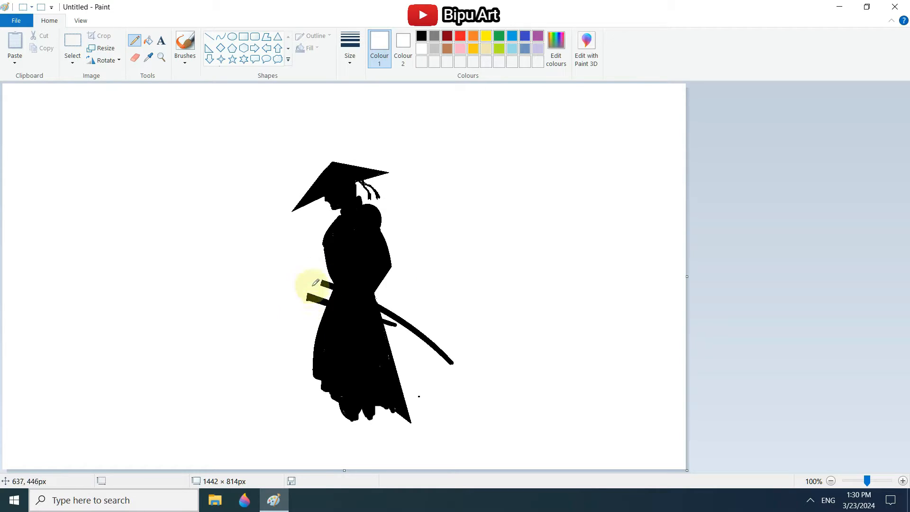
click(422, 36)
click(209, 36)
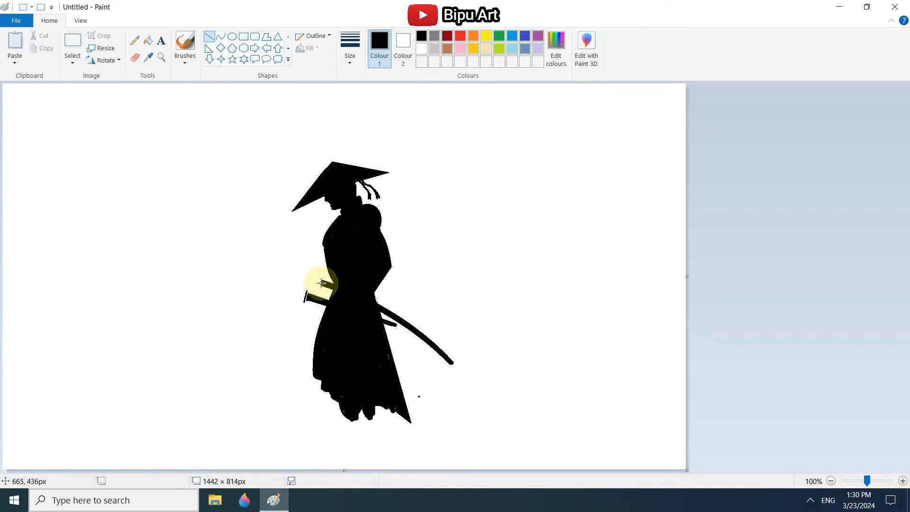
Thicken the long sword's blade with overlapping black curves that follow its bend from the waist to the tip, undoing the misplaced one
click(221, 36)
click(350, 46)
click(365, 114)
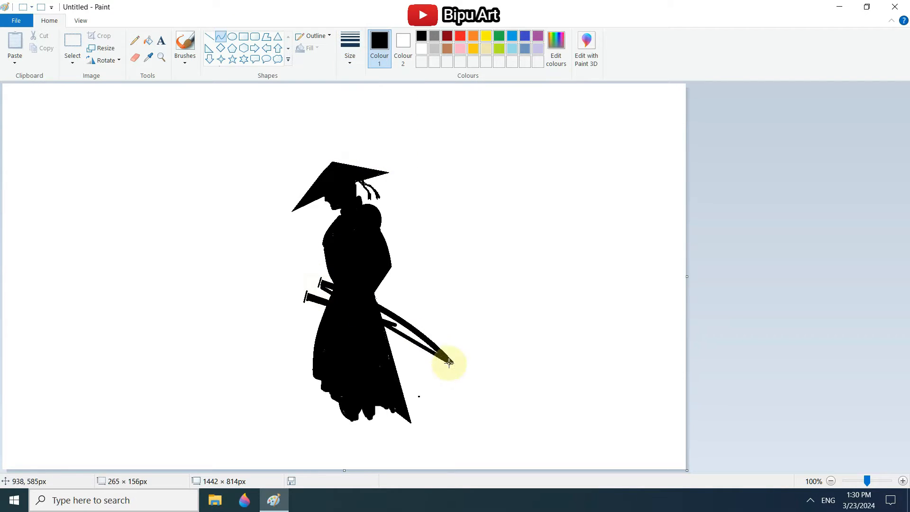
click(426, 330)
drag(450, 363, 451, 364)
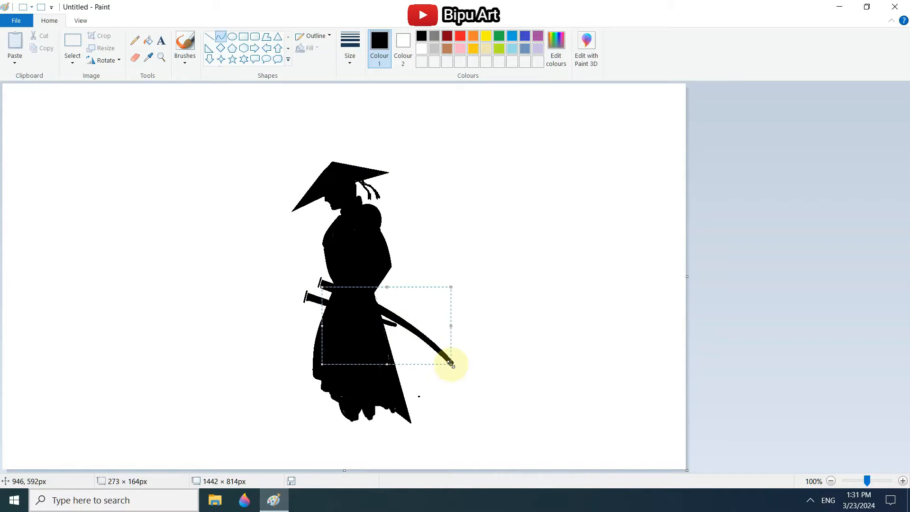
key(ctrl+z)
drag(323, 288, 424, 339)
click(377, 307)
click(378, 308)
click(352, 365)
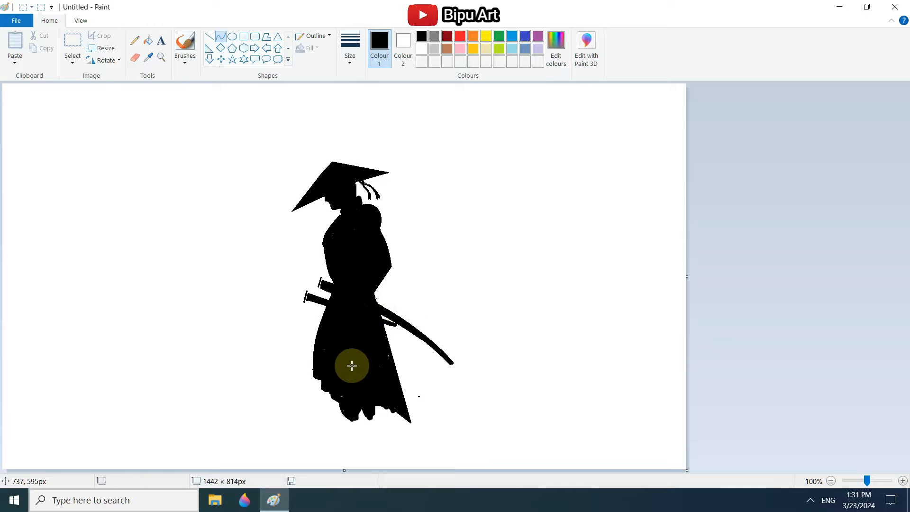
Extend both sword handles forward past their guards with straight, parallel black lines
click(209, 36)
drag(256, 284, 307, 297)
drag(257, 284, 287, 291)
click(311, 293)
mouse_move(262, 262)
mouse_down()
mouse_move(318, 283)
mouse_move(289, 273)
mouse_up()
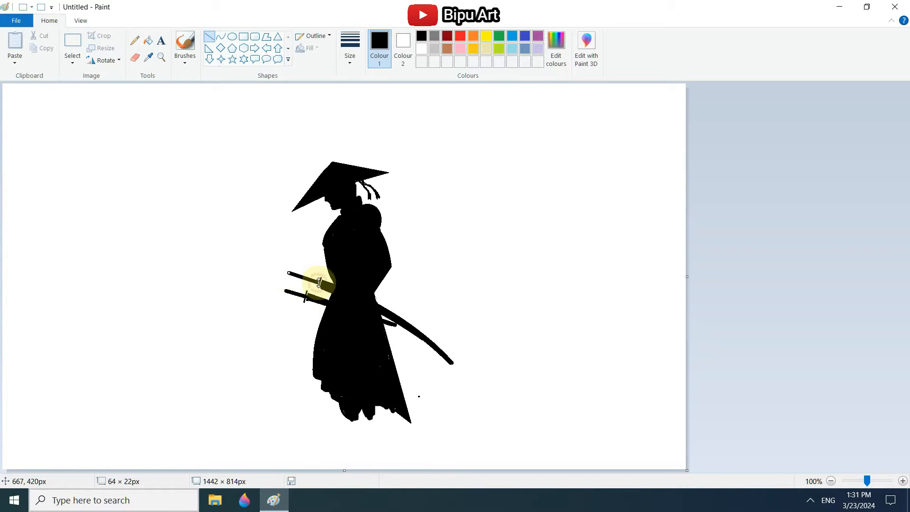
click(374, 309)
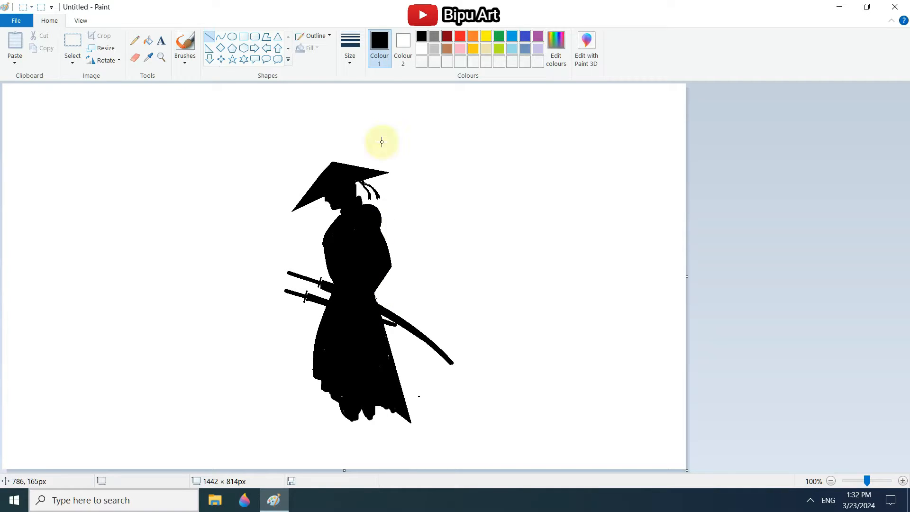
Straighten the back sleeve's edge with black lines and reshape the robe's ragged hem and feet with the Pencil, trimming the front hem in white
mouse_move(375, 221)
mouse_down()
mouse_move(388, 254)
mouse_move(379, 221)
mouse_up()
click(365, 241)
mouse_move(372, 420)
mouse_down()
mouse_move(381, 407)
mouse_move(349, 411)
mouse_move(377, 421)
mouse_up()
click(135, 41)
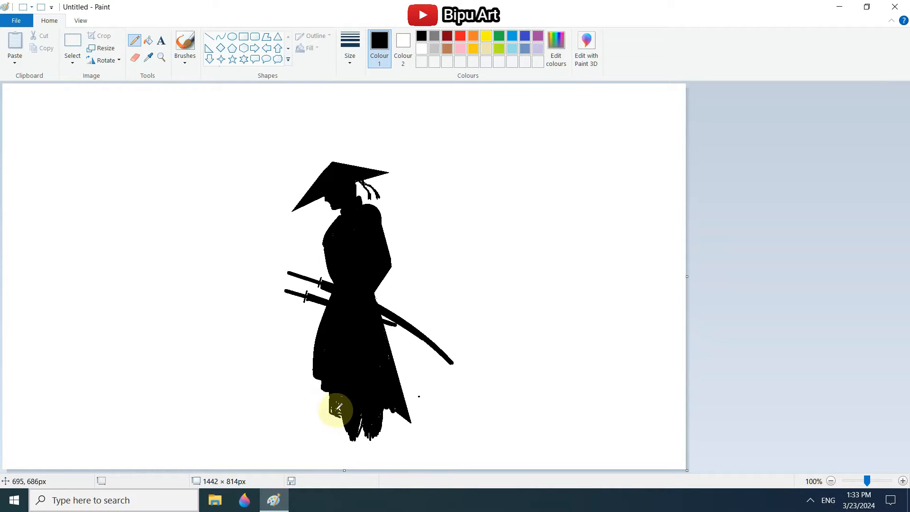
mouse_move(339, 406)
mouse_down()
mouse_move(371, 418)
mouse_move(374, 402)
mouse_up()
click(322, 378)
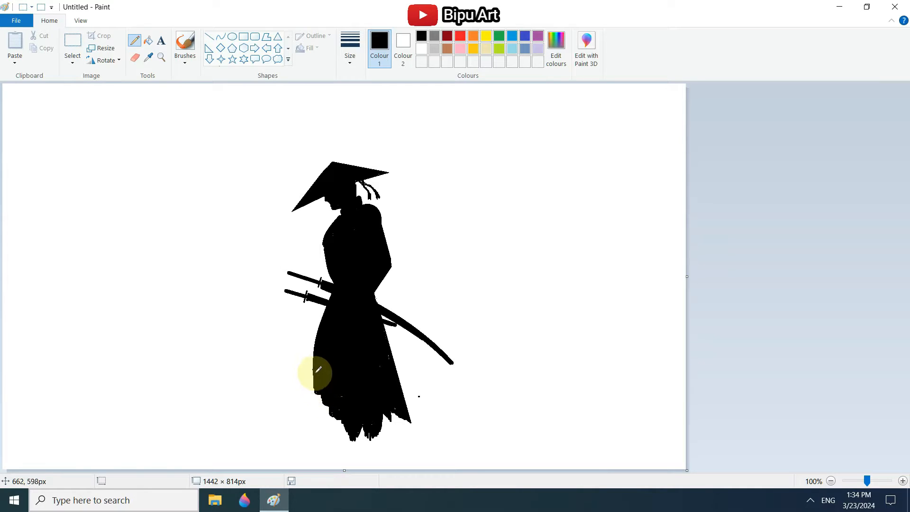
mouse_move(317, 379)
mouse_down()
mouse_move(341, 401)
mouse_move(341, 421)
mouse_up()
click(422, 48)
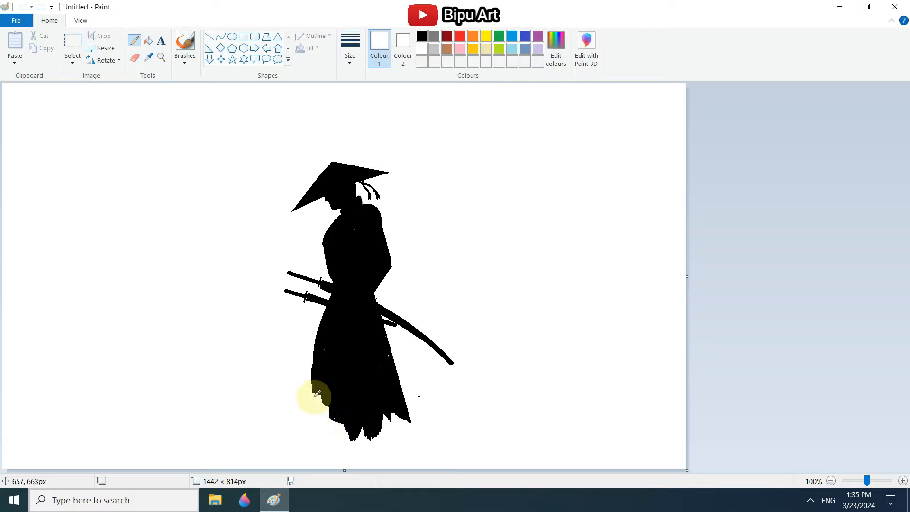
click(421, 36)
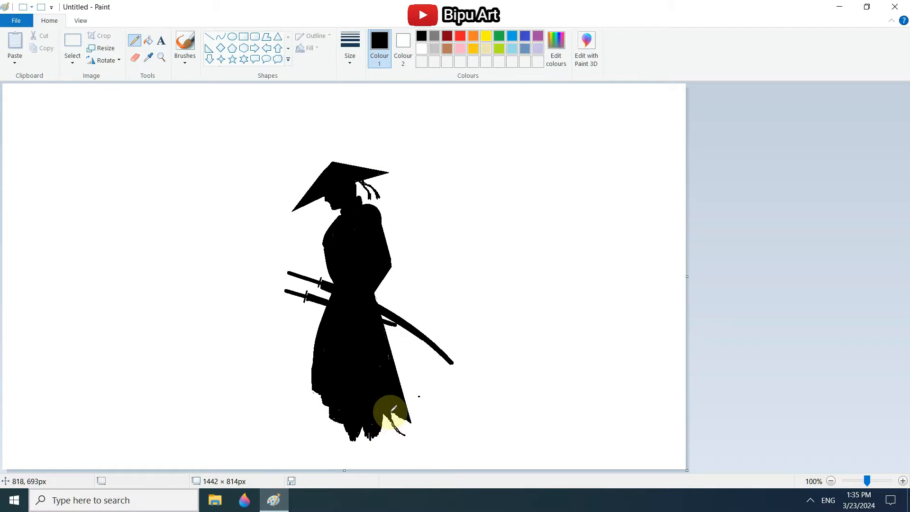
key(ctrl+z)
drag(389, 415, 420, 437)
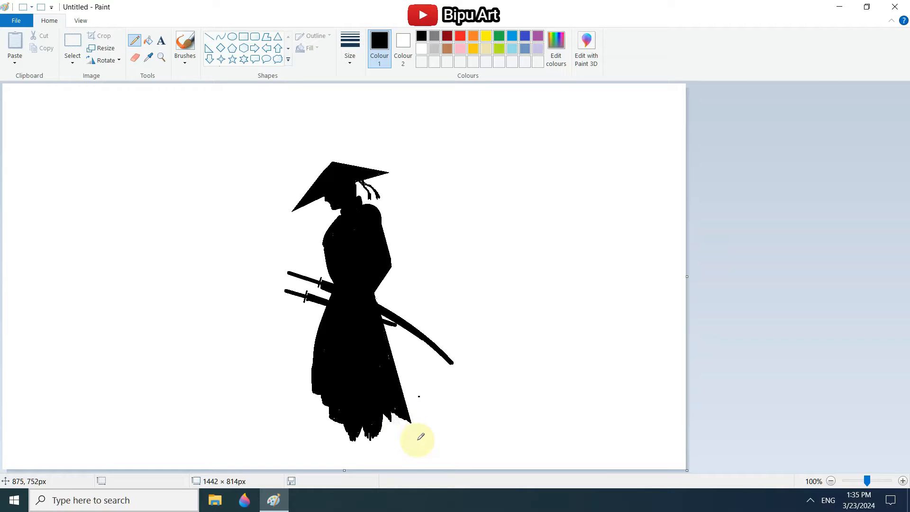
drag(405, 395, 452, 445)
drag(438, 434, 421, 432)
key(ctrl+z)
Outline two pointed, flared tails at the back of the robe's hem with thin black curves
click(350, 49)
click(377, 103)
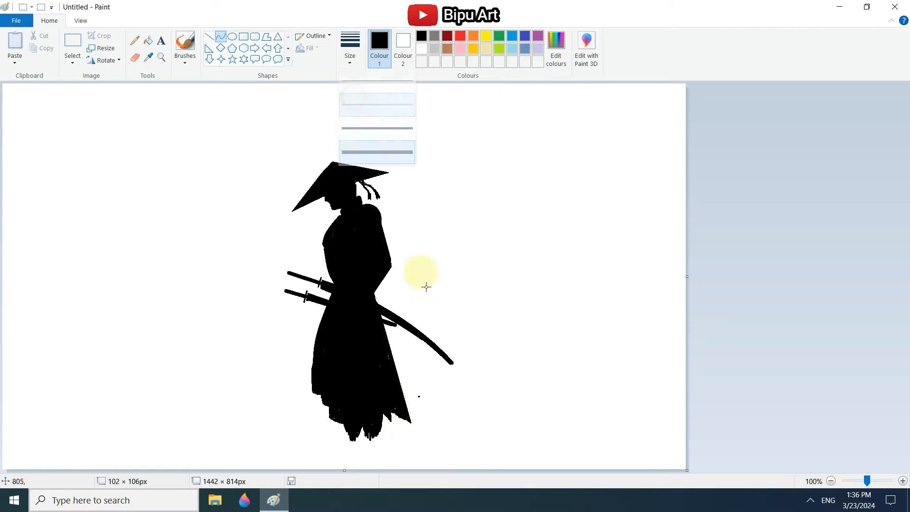
drag(402, 393, 434, 442)
mouse_move(429, 432)
mouse_down()
mouse_move(413, 429)
mouse_move(429, 436)
mouse_up()
click(407, 428)
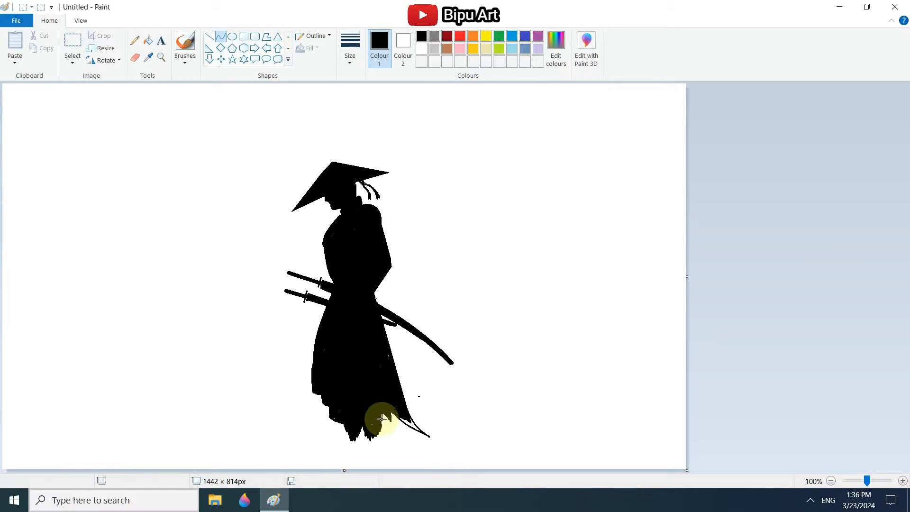
drag(383, 413, 403, 432)
click(392, 425)
Fill the two hem tails with black, clean up the smaller tip in white, and touch up the front hem with the black Pencil
click(134, 40)
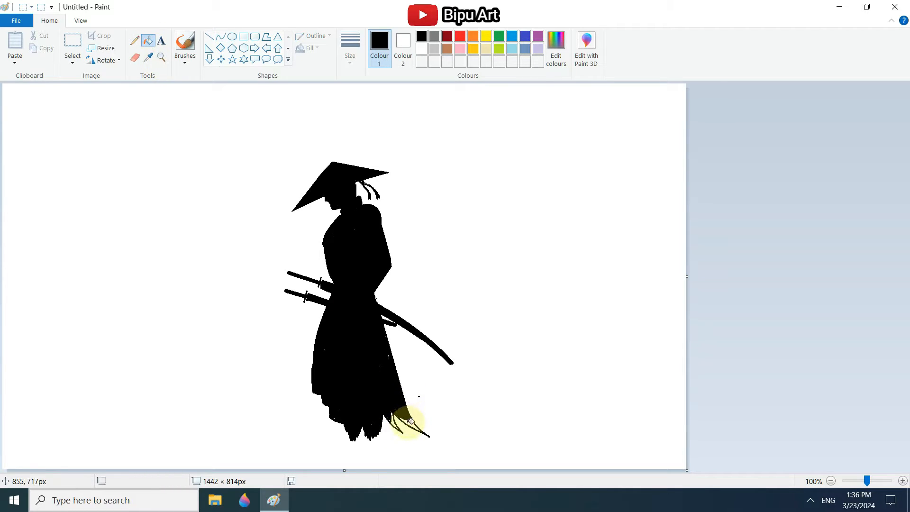
click(421, 48)
mouse_move(404, 429)
mouse_down()
mouse_move(429, 438)
mouse_move(403, 434)
mouse_up()
click(421, 36)
drag(331, 418, 315, 392)
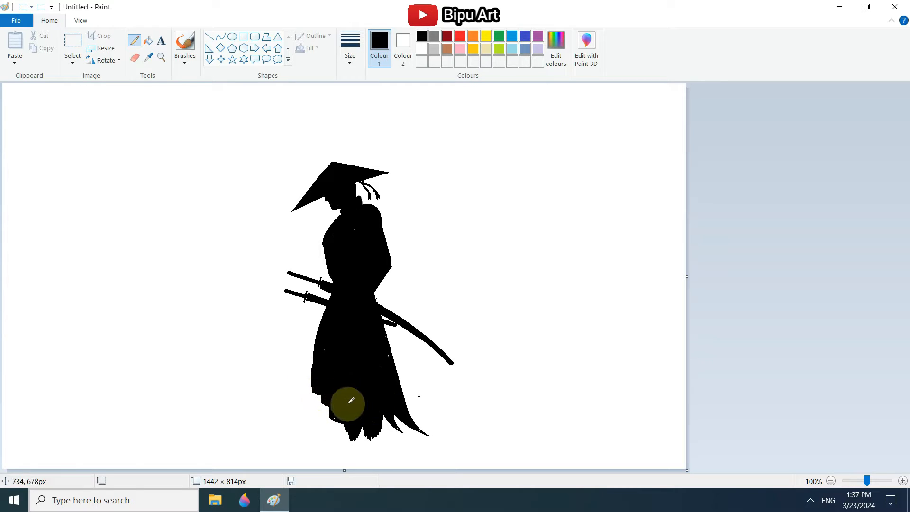
Draw a long S-shaped black belt strand streaming out behind the waist above the long sword, redoing the curve to thicken it
click(220, 37)
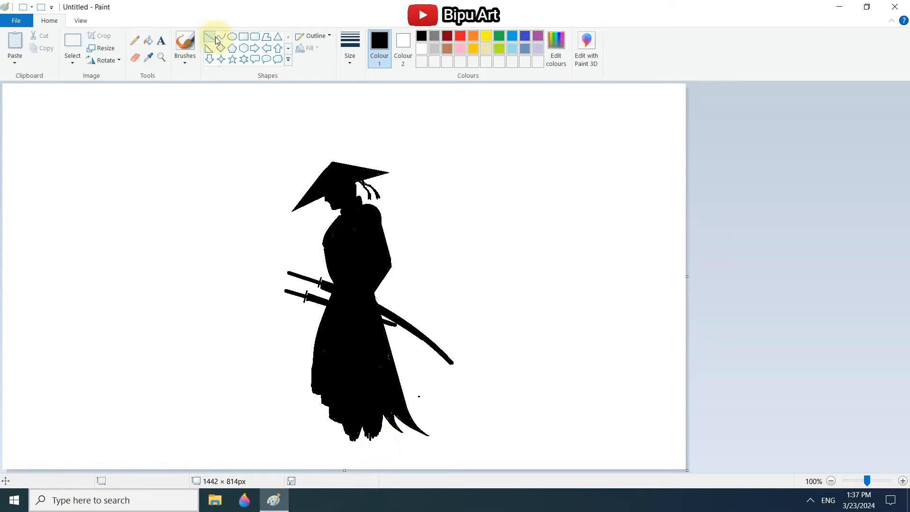
drag(343, 280, 531, 347)
mouse_move(436, 318)
mouse_down()
mouse_move(400, 283)
mouse_move(397, 302)
mouse_move(399, 284)
mouse_up()
drag(412, 327, 431, 346)
drag(373, 292, 545, 358)
drag(416, 305, 408, 293)
drag(508, 355, 522, 369)
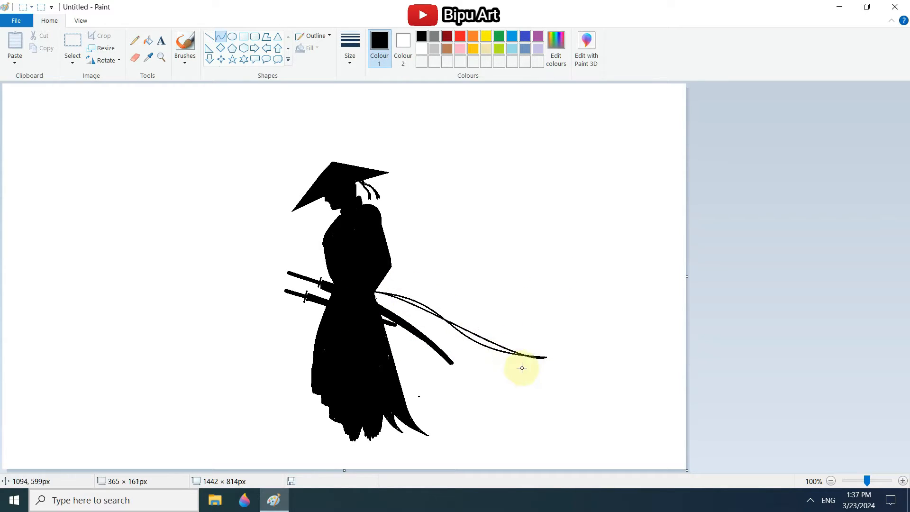
key(ctrl+z)
drag(358, 292, 544, 356)
drag(426, 300, 436, 287)
drag(444, 327, 449, 356)
Draw a second, lower belt strand from the back of the waist with two nearly overlapping S-shaped black curves
drag(367, 294, 527, 399)
drag(412, 316, 406, 300)
drag(495, 381, 502, 400)
click(582, 369)
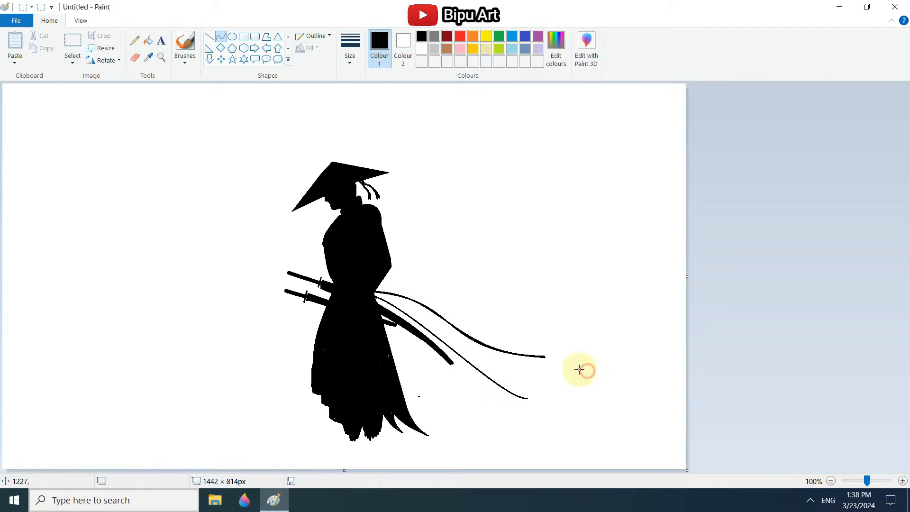
drag(371, 293, 528, 398)
drag(411, 317, 405, 306)
Extend the lower belt strand's end with overlapping black curves that dip and sweep back upward
mouse_move(474, 366)
mouse_down()
mouse_move(477, 381)
mouse_move(420, 336)
mouse_move(471, 369)
mouse_move(443, 340)
mouse_move(584, 388)
mouse_up()
click(559, 296)
drag(527, 375, 522, 419)
click(599, 340)
drag(502, 384, 584, 389)
drag(543, 398, 543, 406)
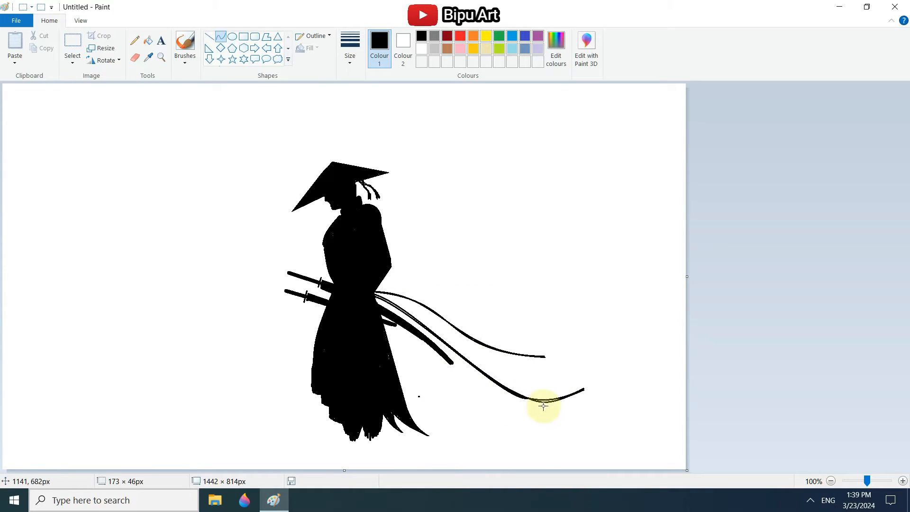
click(544, 404)
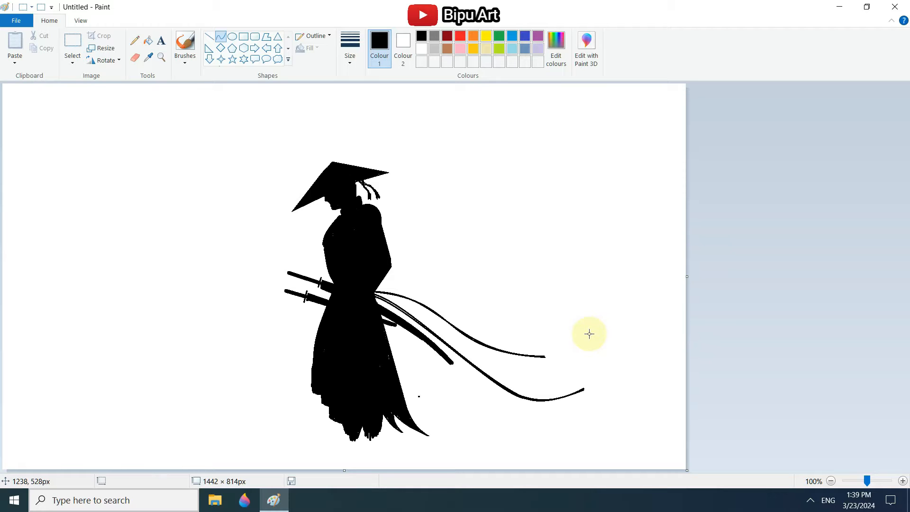
Open a second Paint window with a blank canvas and choose white as the drawing colour
right_click(274, 504)
click(249, 436)
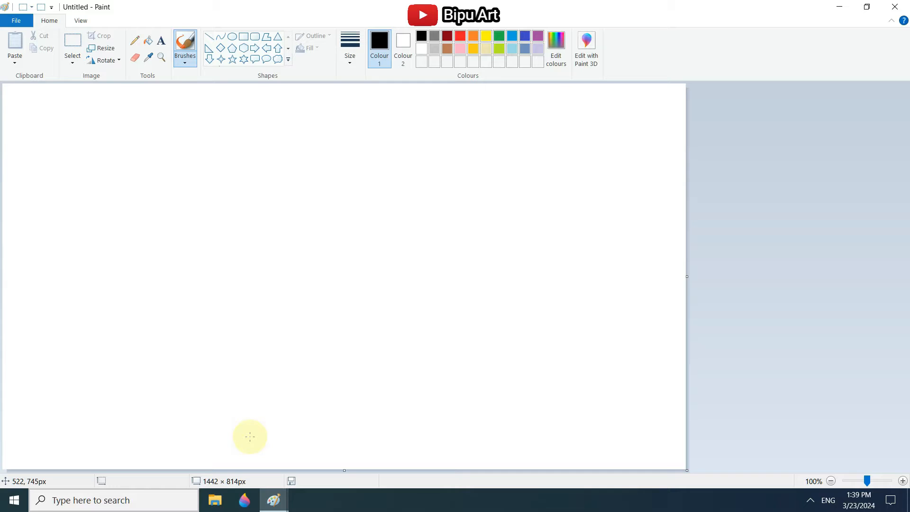
click(436, 50)
click(422, 48)
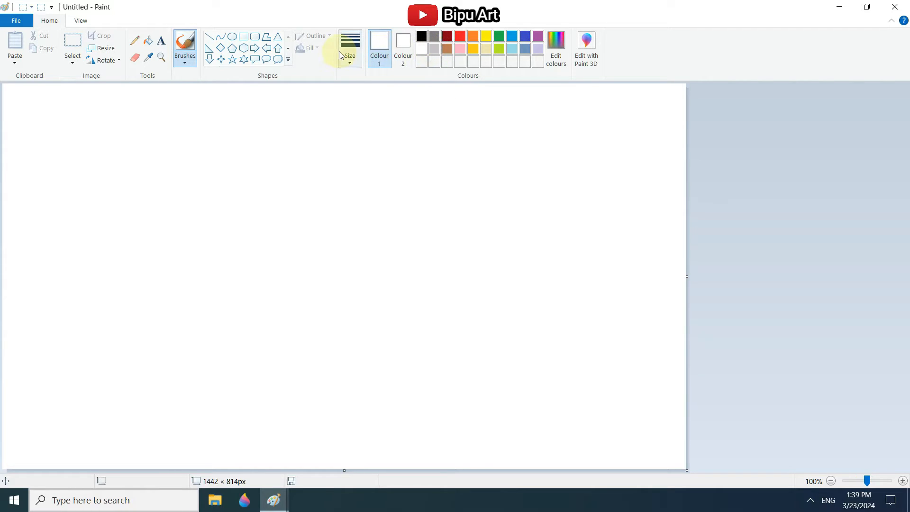
Draw a light grey diagonal line across the canvas's lower-right corner and fill the area above it with light grey
click(209, 37)
drag(660, 377, 435, 468)
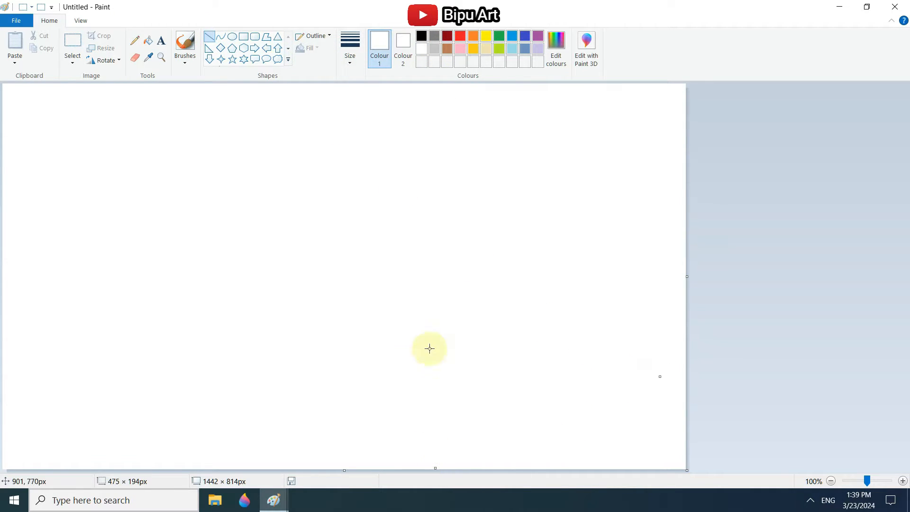
drag(659, 376, 687, 335)
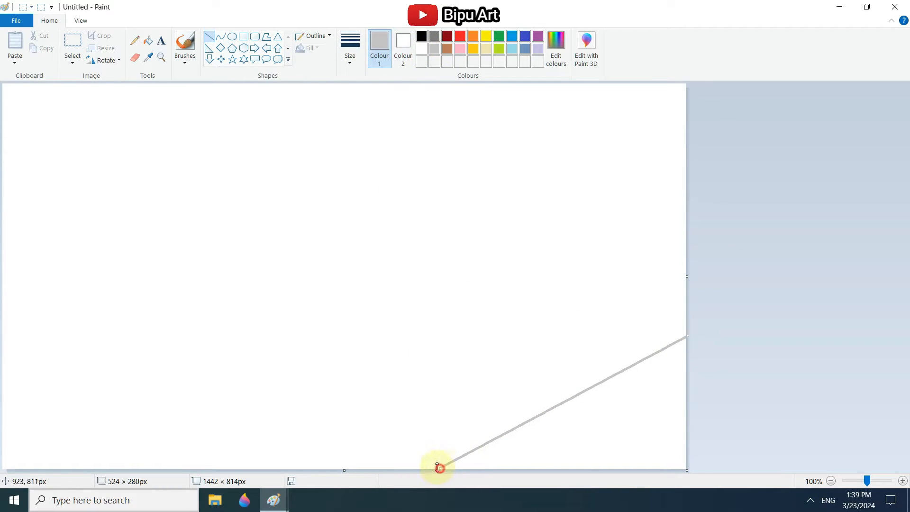
drag(435, 468, 393, 470)
click(149, 41)
click(381, 271)
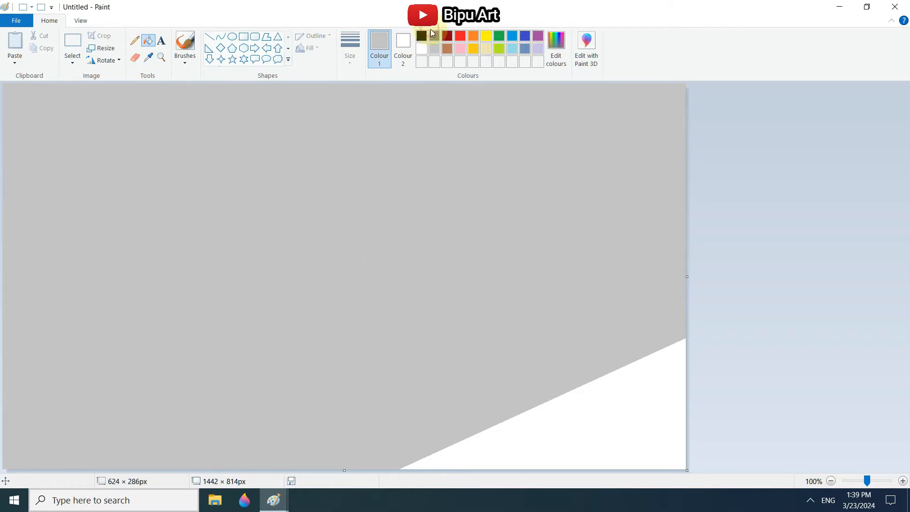
Draw a medium grey diagonal line above the light grey edge and fill everything above it with medium grey
click(209, 37)
drag(488, 277, 122, 481)
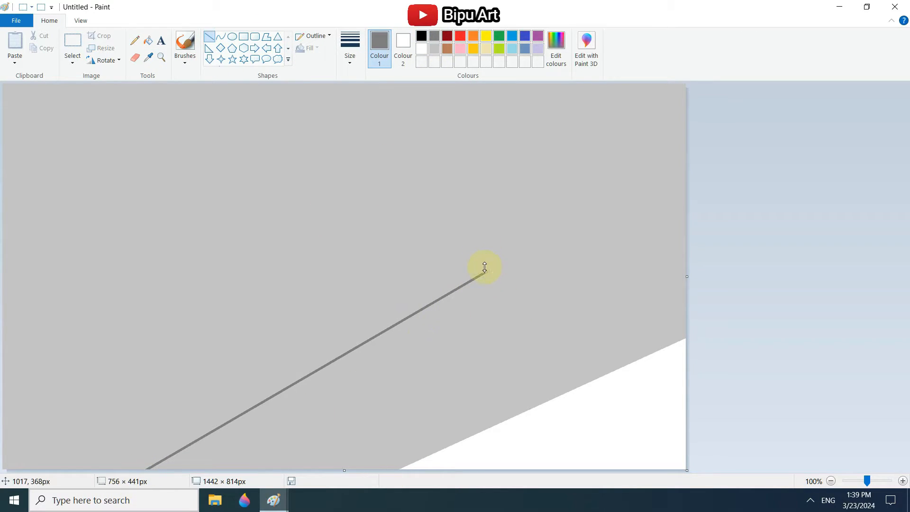
drag(484, 266, 711, 190)
click(150, 42)
click(432, 86)
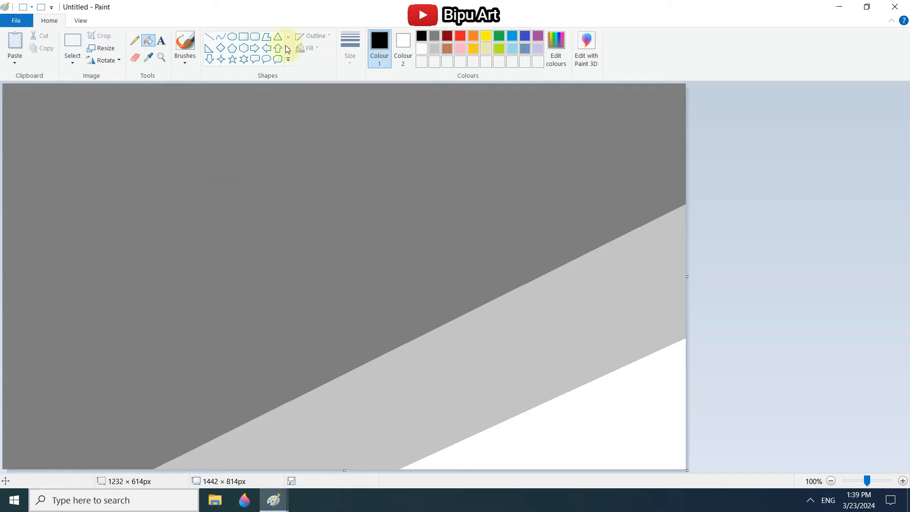
Draw a black diagonal line from the lower-left to the upper-right edge and fill the area above it with black
click(209, 37)
mouse_move(380, 200)
mouse_down()
mouse_move(120, 416)
mouse_move(71, 421)
mouse_up()
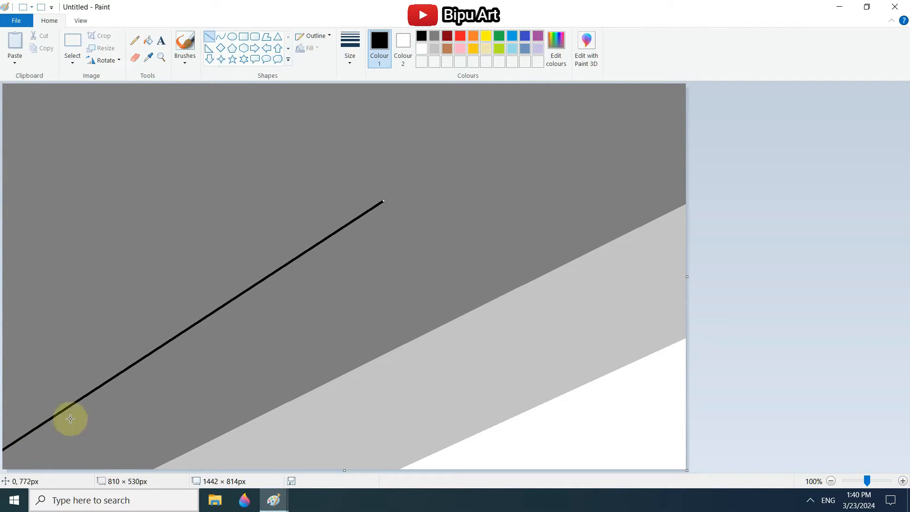
drag(379, 199, 697, 92)
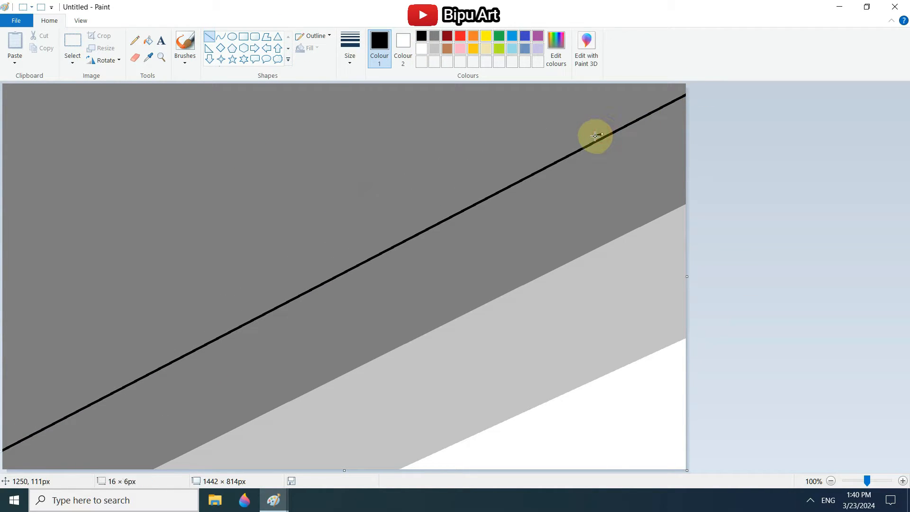
click(148, 42)
click(166, 153)
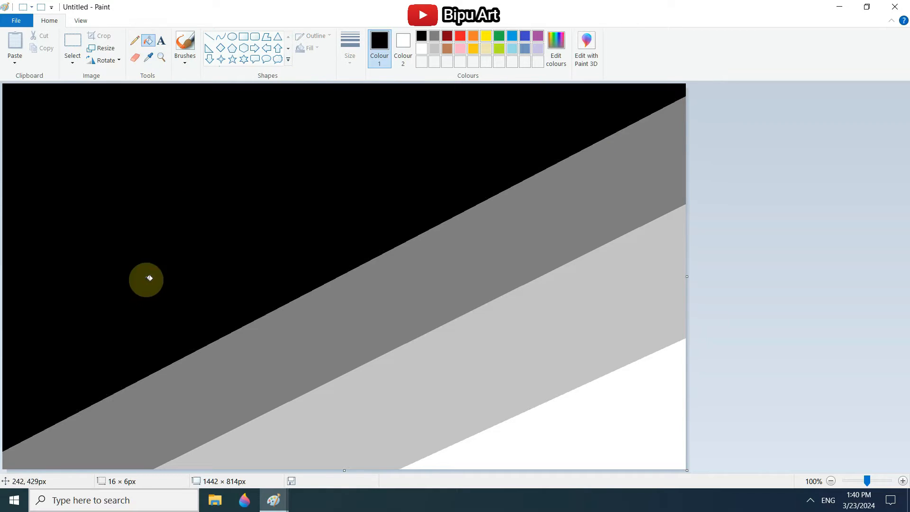
Mix a custom dark grey with red, green and blue at 87 and fill the medium grey band with it
click(435, 35)
click(556, 48)
drag(581, 234, 587, 241)
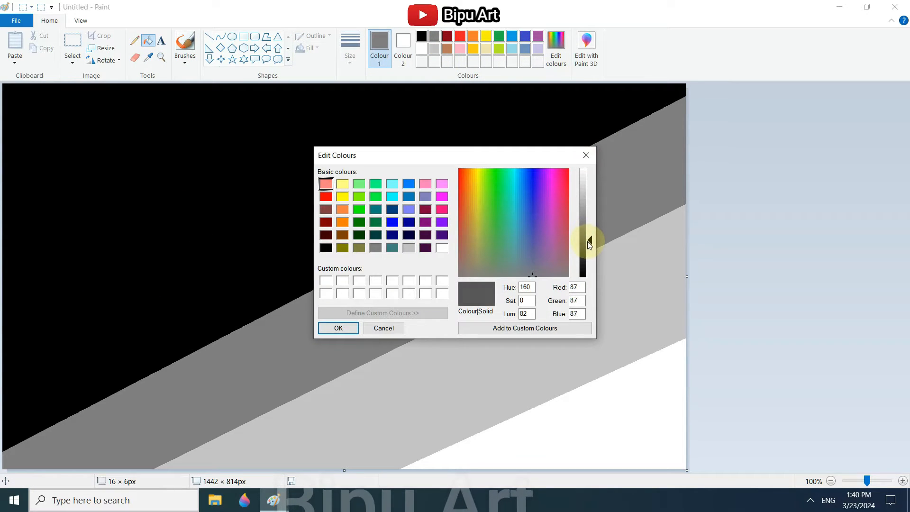
click(342, 328)
click(349, 321)
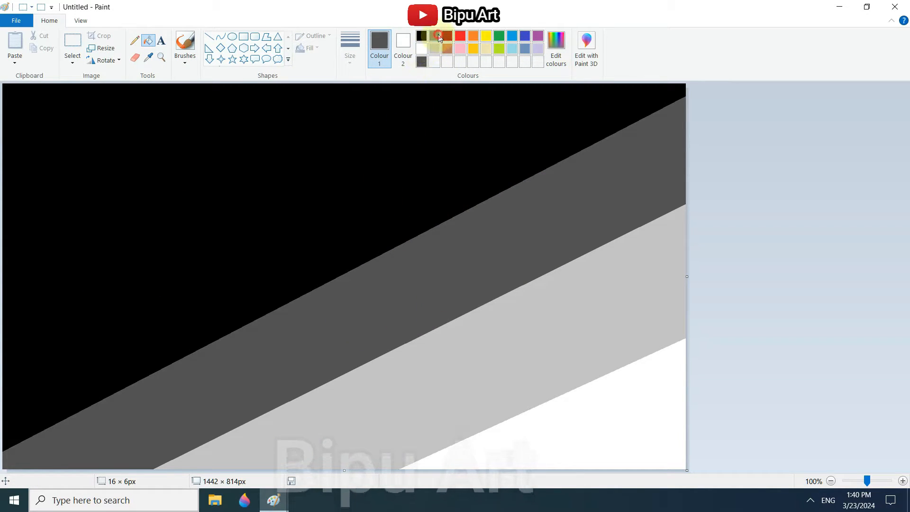
Resize the striped image to a width of 1 pixel without maintaining the aspect ratio
click(101, 48)
click(119, 98)
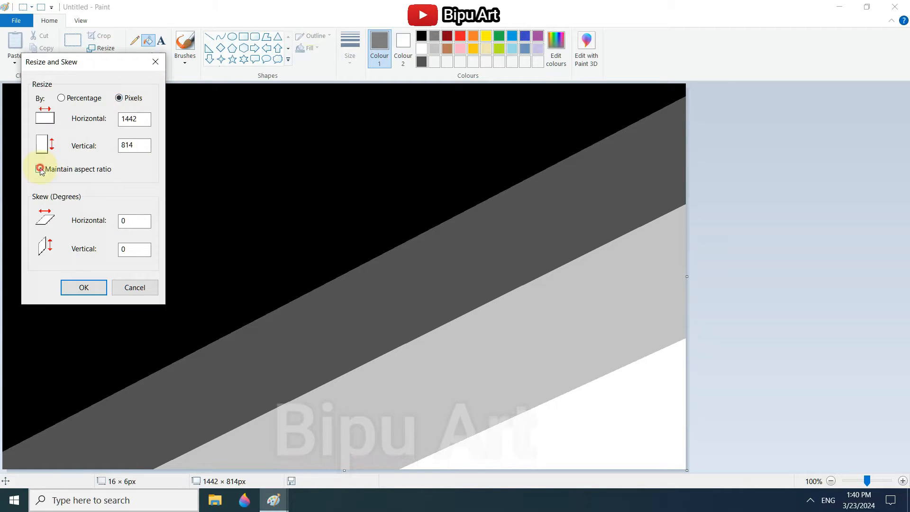
click(40, 169)
double_click(139, 119)
text(1)
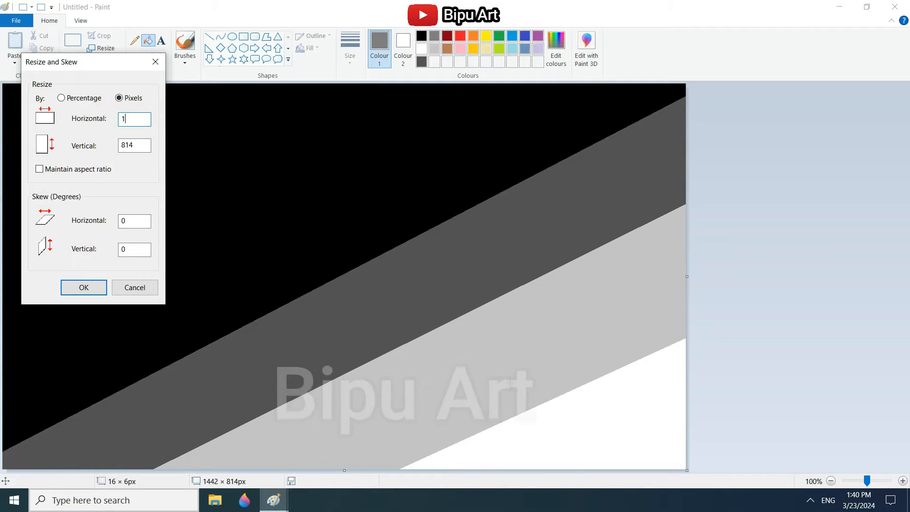
click(91, 289)
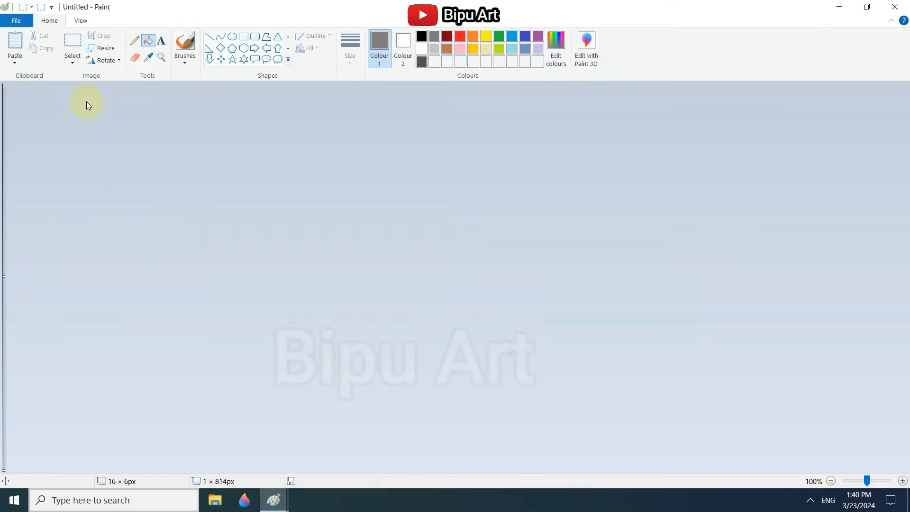
Resize the one-pixel-wide image to a horizontal size of 1442 pixels without maintaining the aspect ratio
click(107, 49)
click(119, 98)
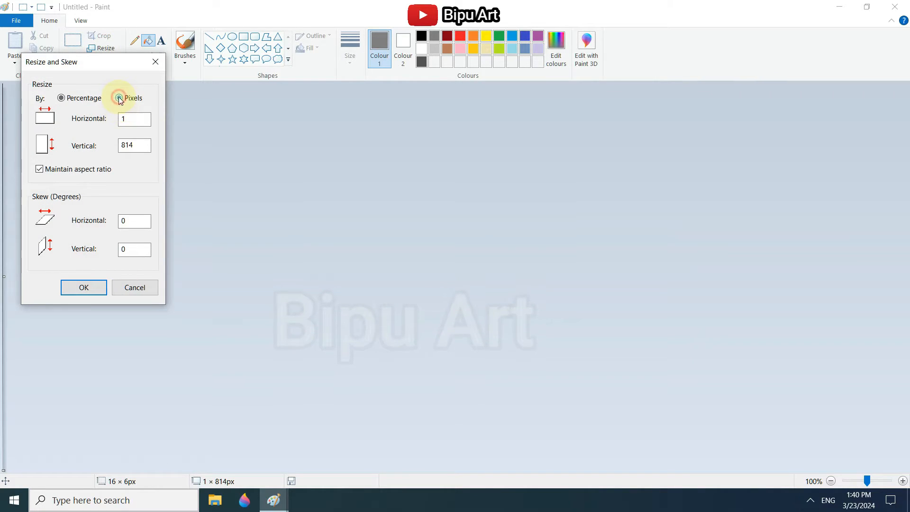
click(46, 174)
click(129, 119)
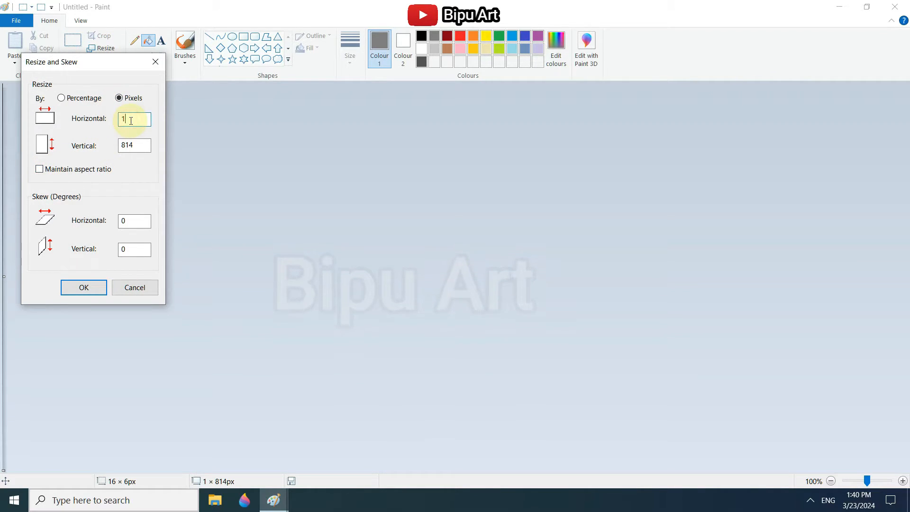
text(442)
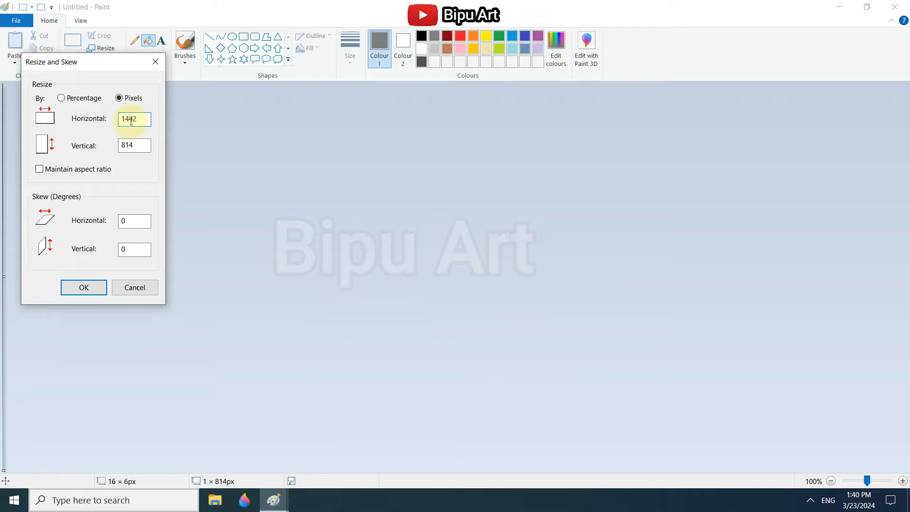
click(83, 286)
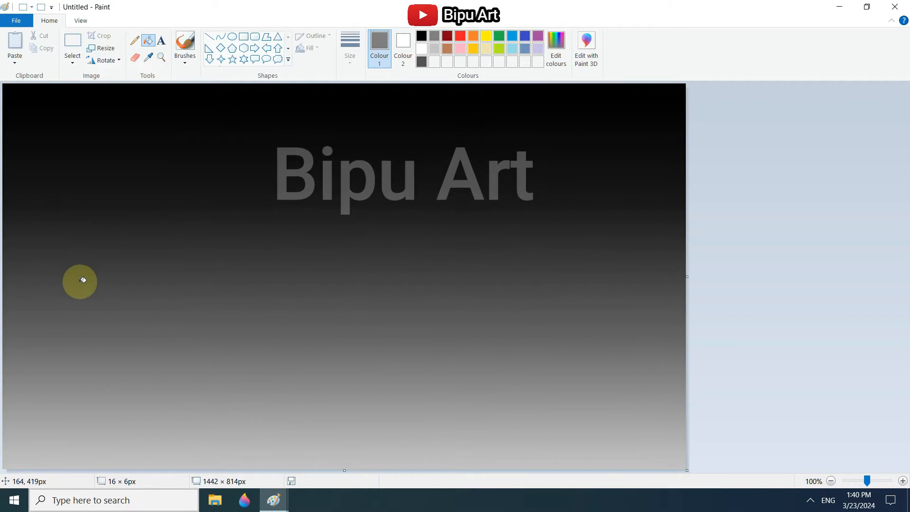
Select the whole gradient and compress it upward to about 731 px high, leaving a blank strip along the canvas bottom
click(75, 61)
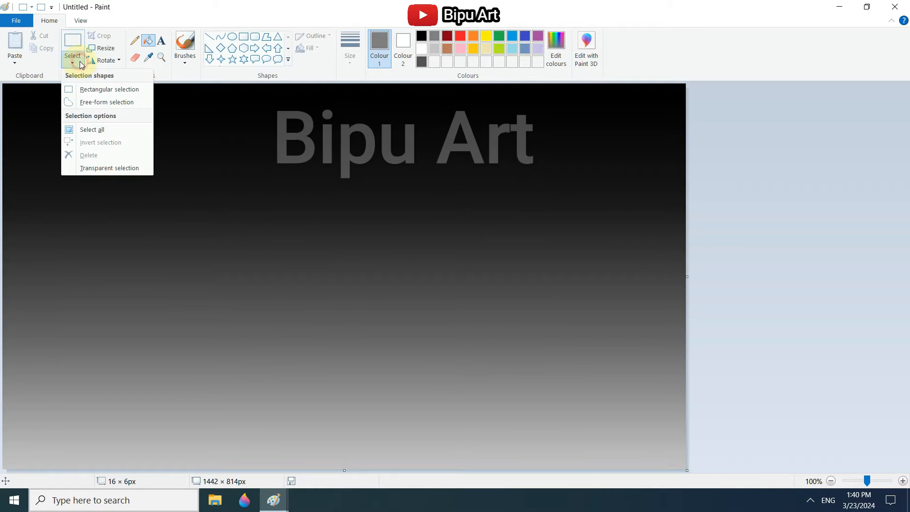
click(92, 128)
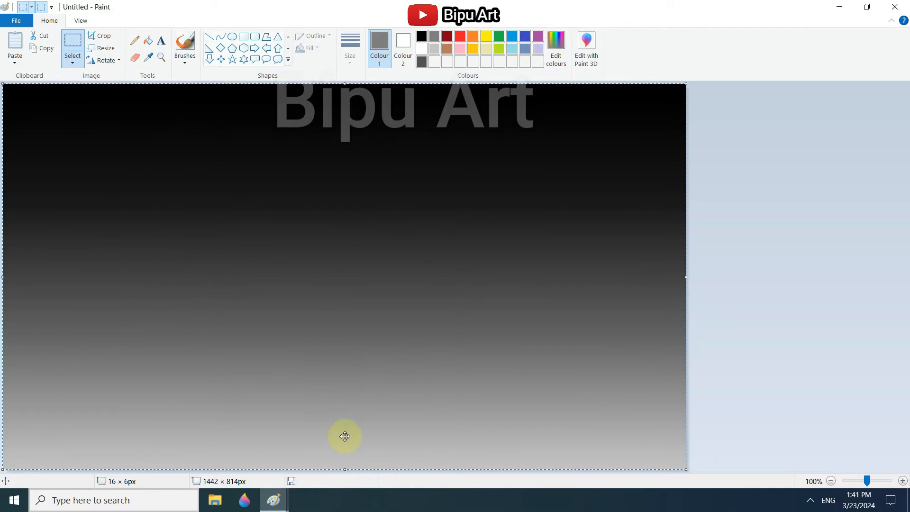
drag(346, 466, 342, 430)
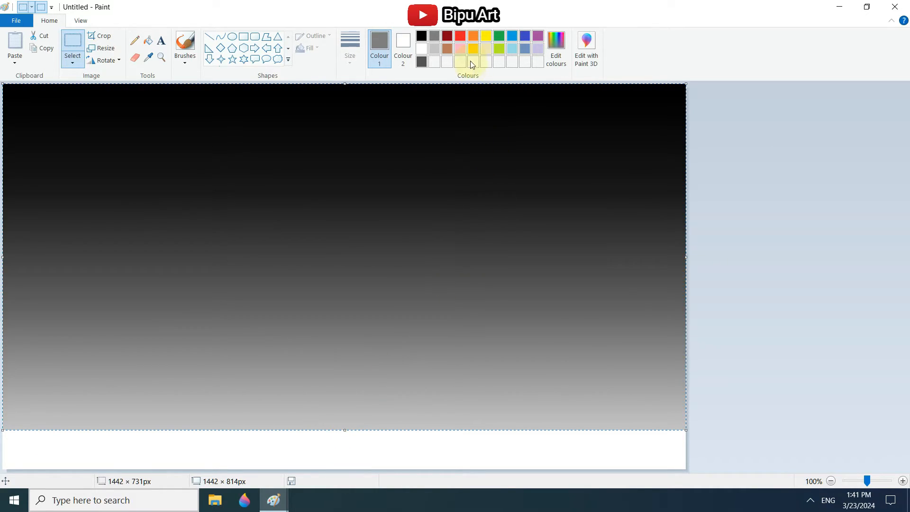
click(738, 236)
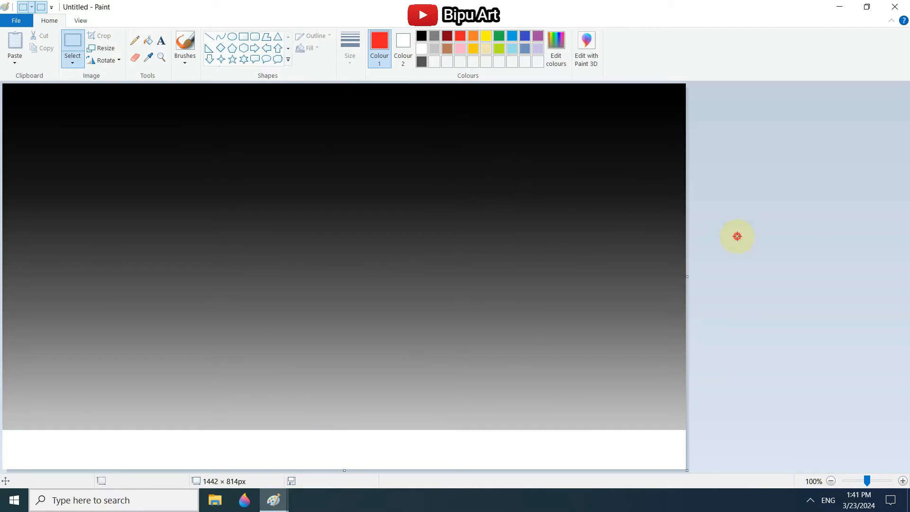
Draw a solid-filled red ellipse about 470 × 445 px and position it near the centre of the gradient
click(233, 37)
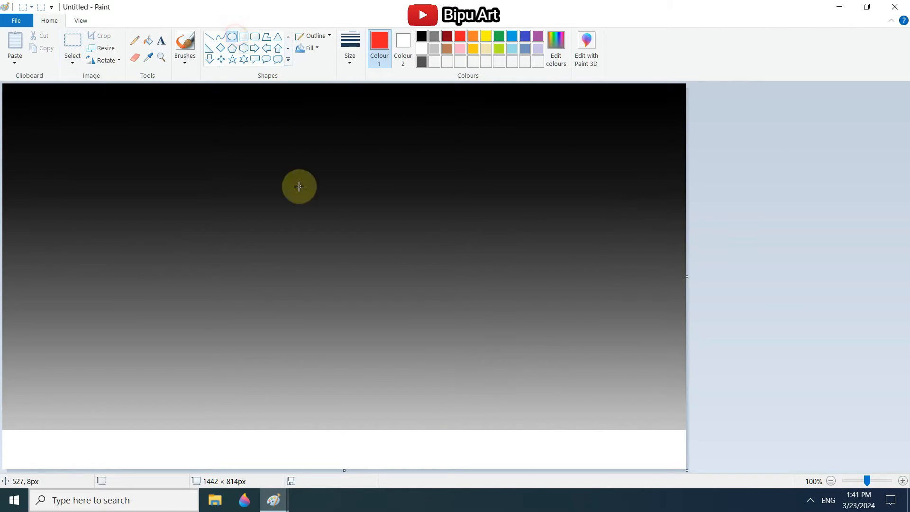
click(317, 47)
click(320, 75)
mouse_move(280, 151)
mouse_down()
mouse_move(435, 360)
mouse_move(498, 359)
mouse_up()
drag(422, 322, 394, 339)
drag(473, 377, 474, 378)
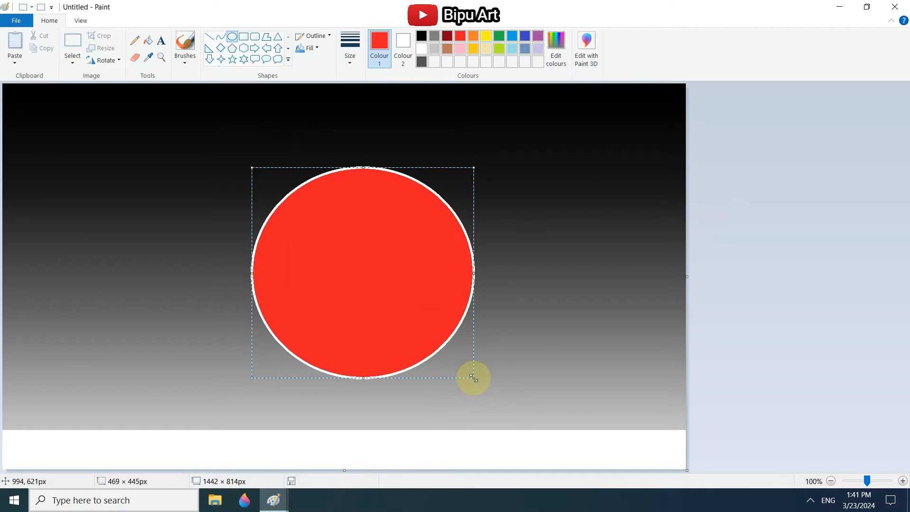
drag(396, 321, 389, 323)
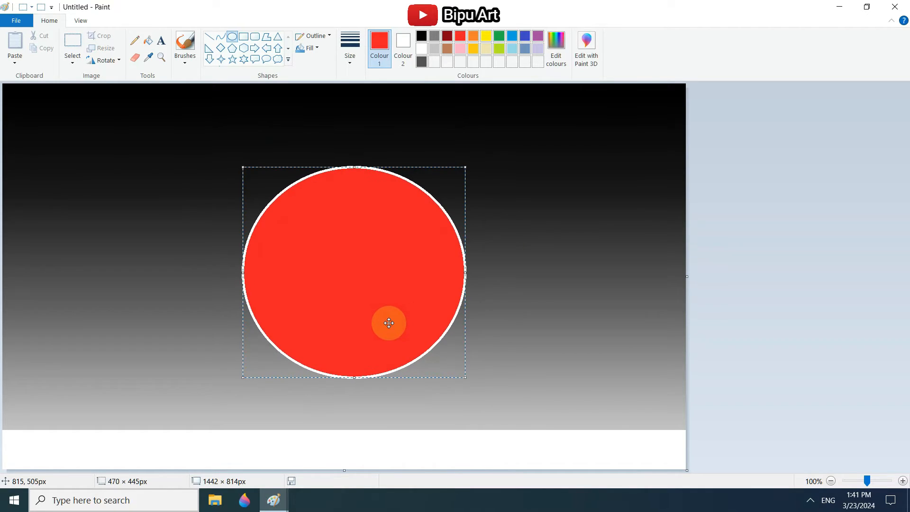
Remove the red ellipse's outline, adjust it to a circle about 467 × 468 px, and move it slightly upward
click(318, 48)
click(316, 36)
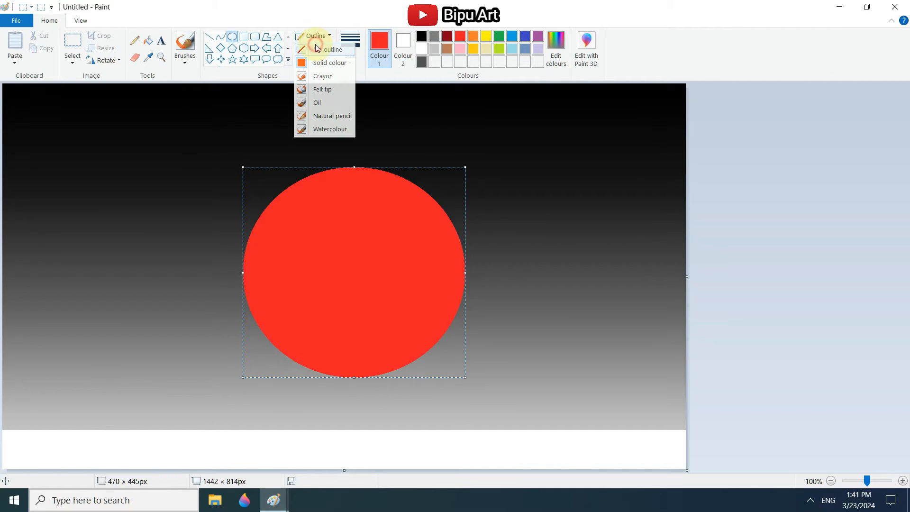
click(322, 49)
drag(461, 378, 466, 386)
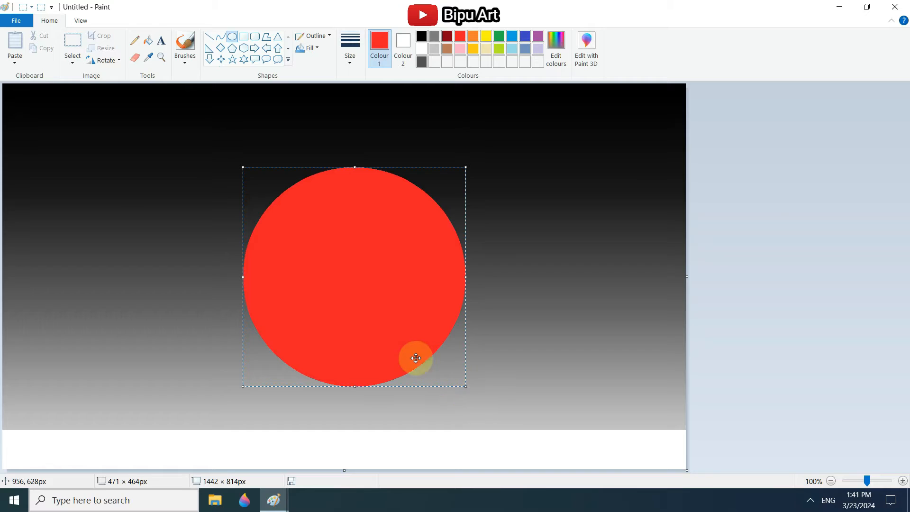
drag(361, 338, 360, 325)
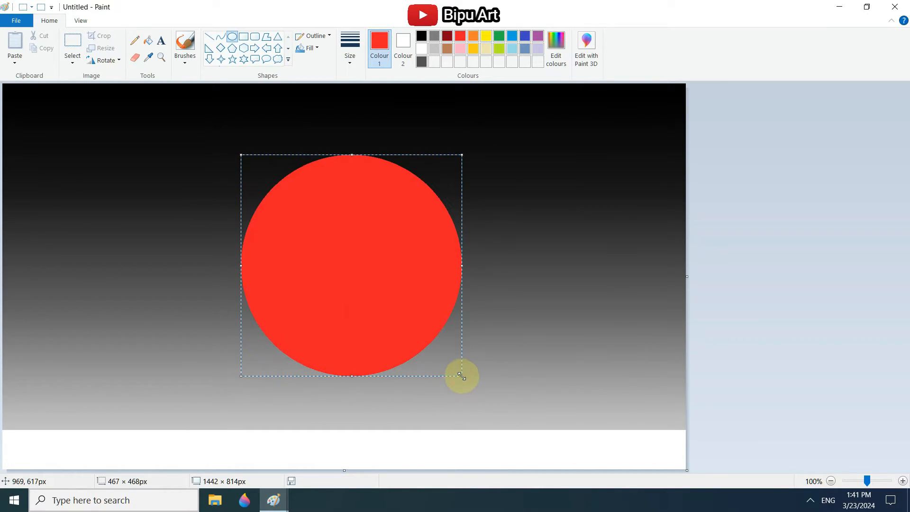
click(516, 350)
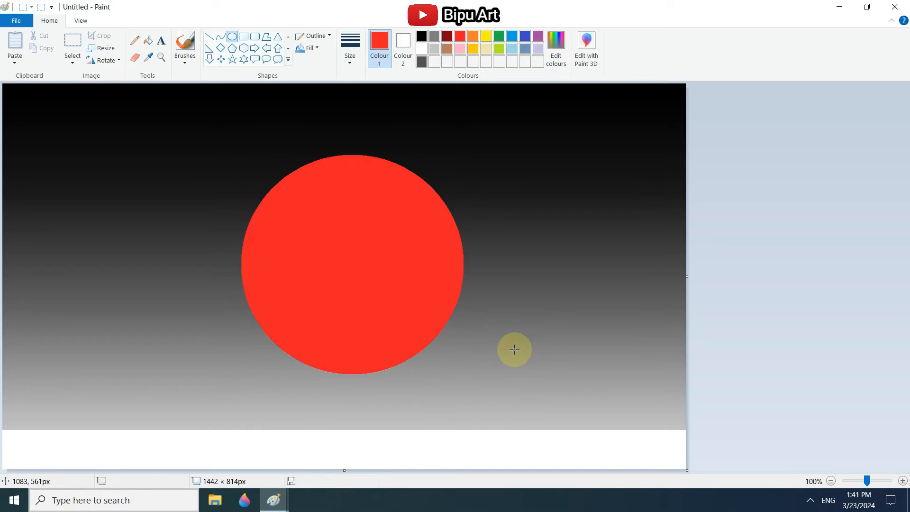
Sample the light grey at the gradient's lower edge and fill the white strip beneath it with that colour
click(423, 41)
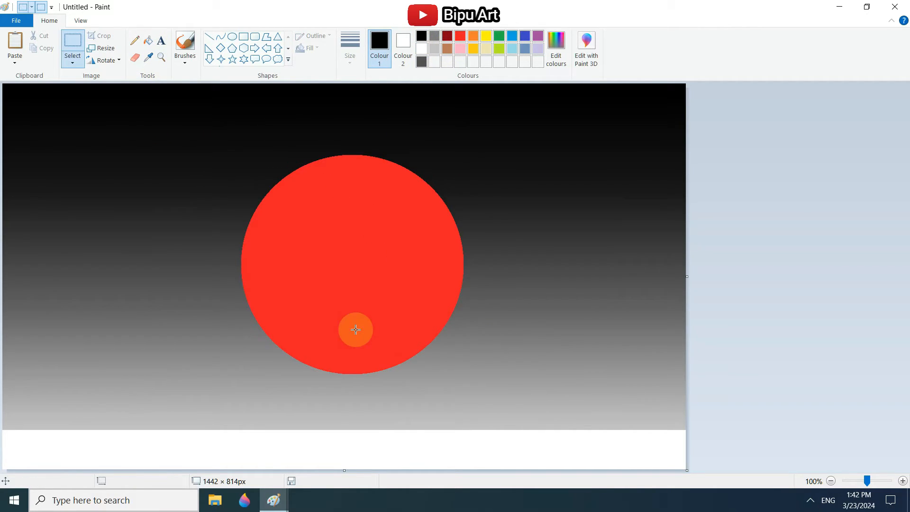
click(151, 59)
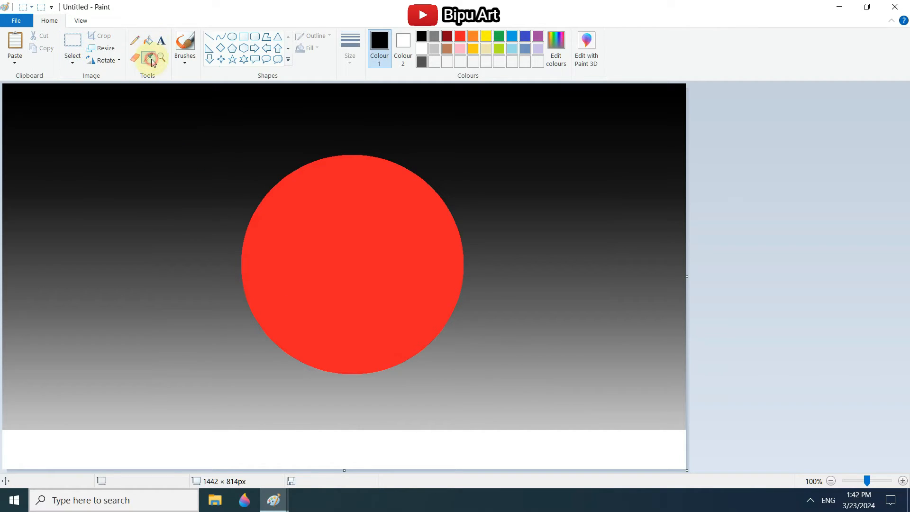
click(321, 440)
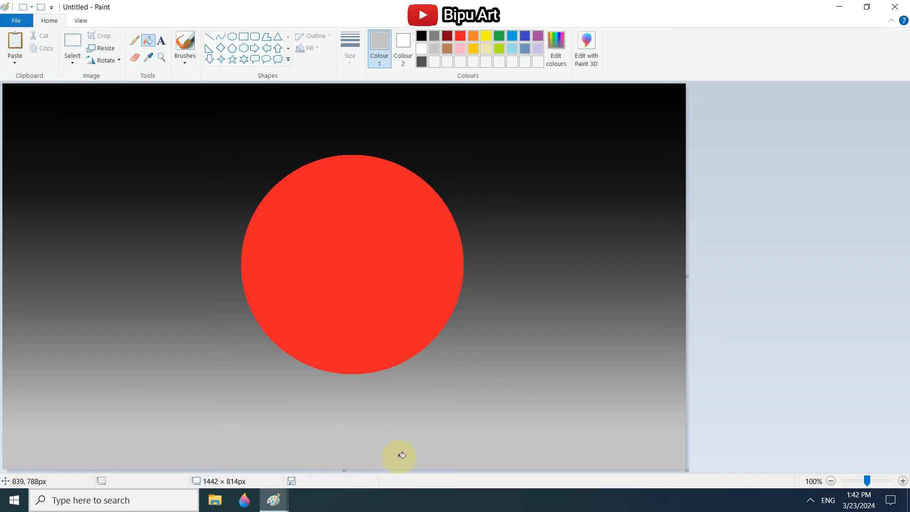
Switch to the Paint window with the samurai and copy a rectangular selection of about 909 × 697 px around the whole silhouette
mouse_move(276, 509)
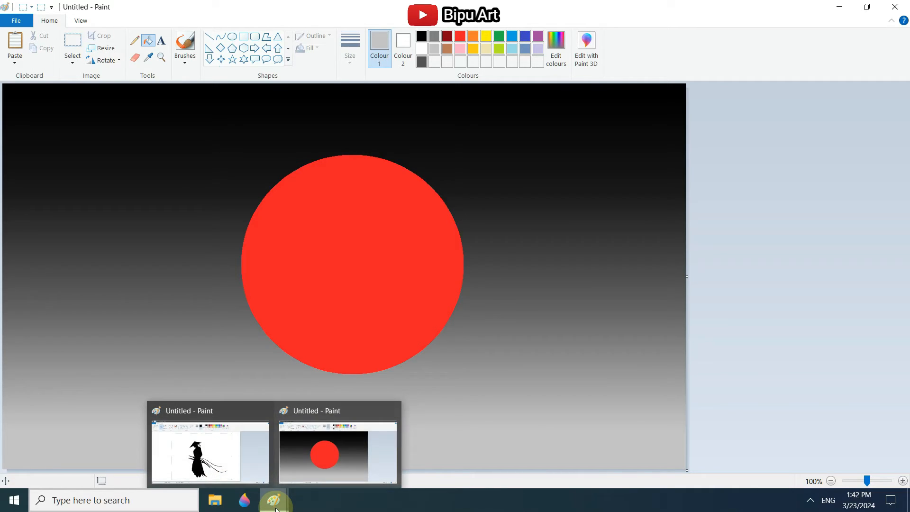
click(201, 455)
click(102, 142)
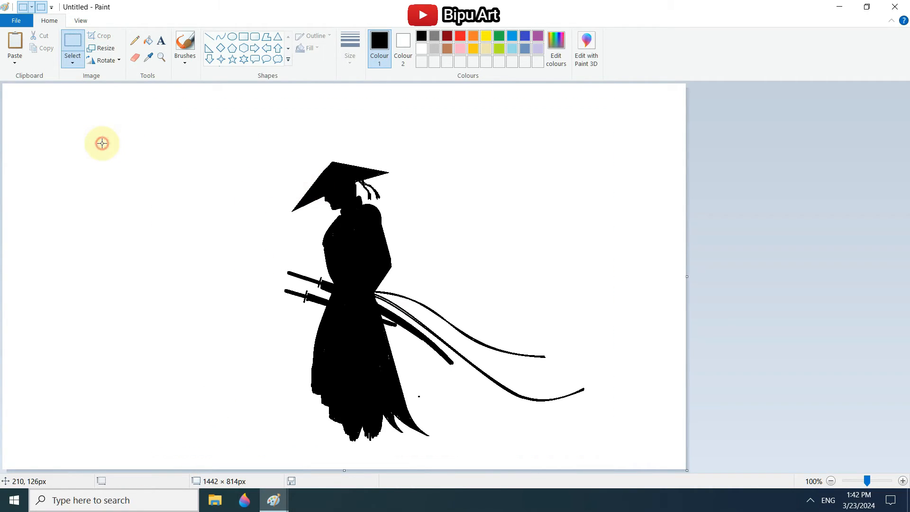
click(70, 66)
click(82, 90)
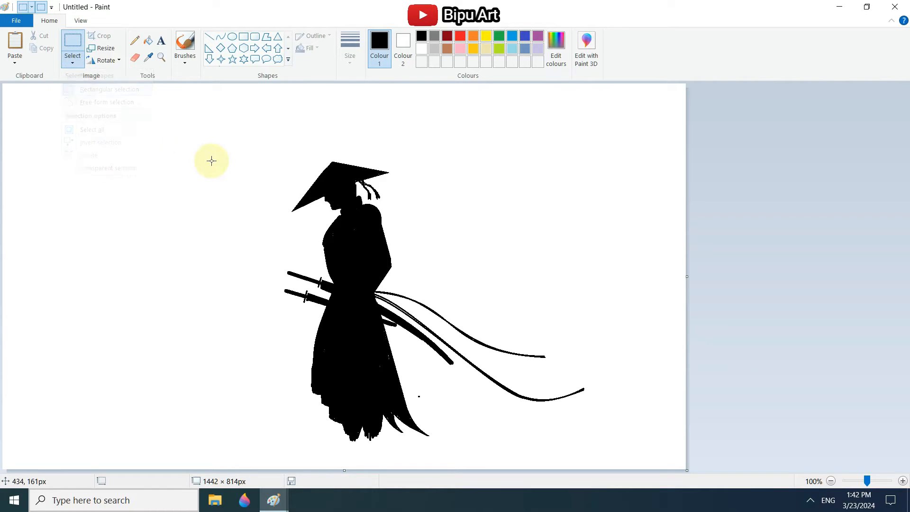
drag(196, 119, 626, 449)
right_click(358, 320)
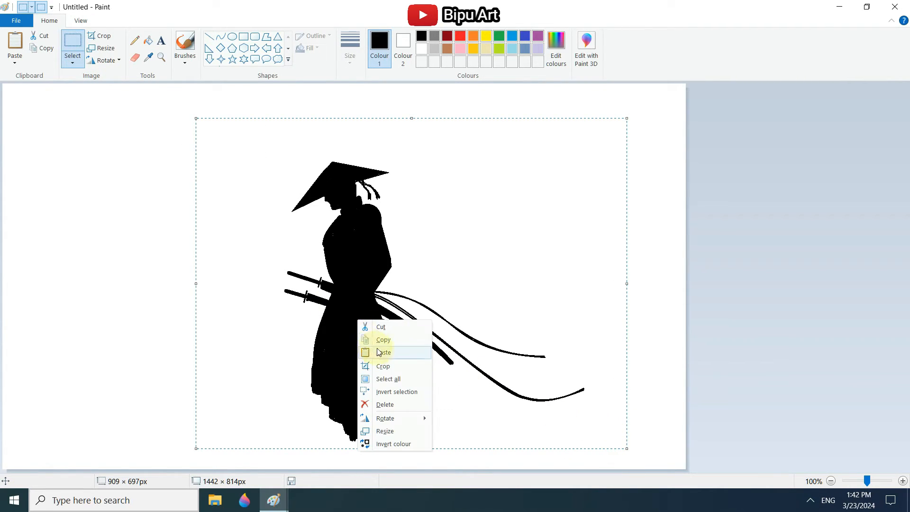
click(384, 345)
Switch back to the Paint window with the red circle and enable transparent selection
mouse_move(271, 497)
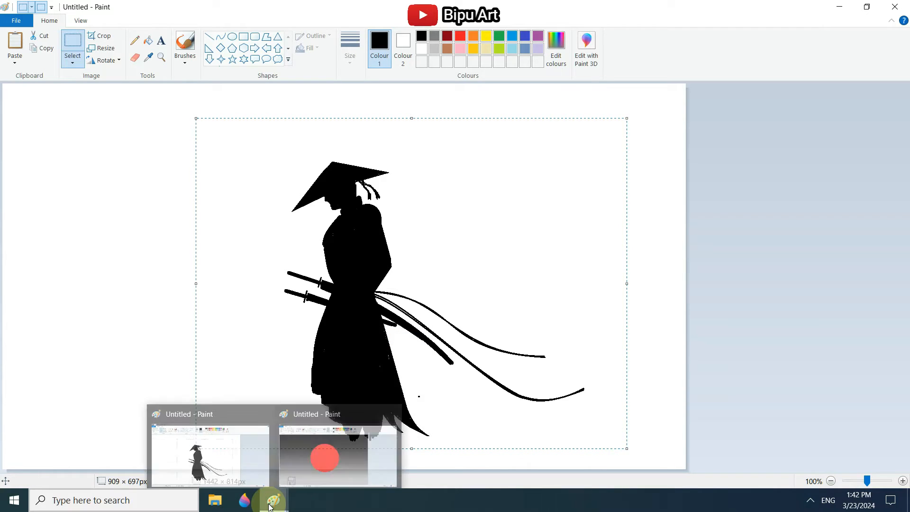
click(328, 476)
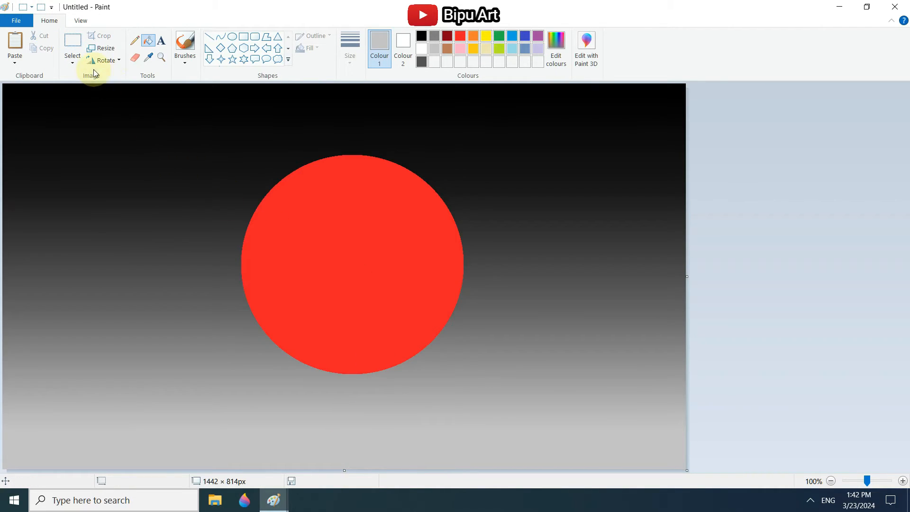
click(79, 54)
right_click(296, 252)
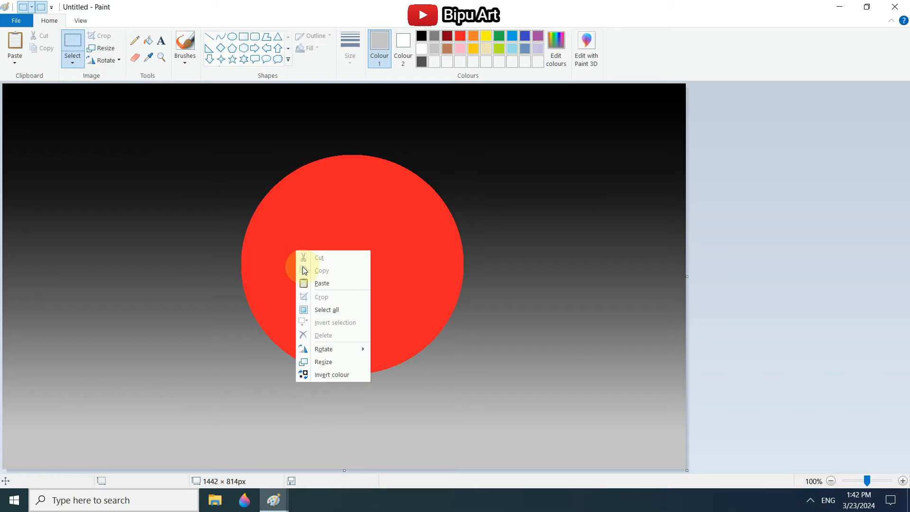
click(76, 62)
click(96, 174)
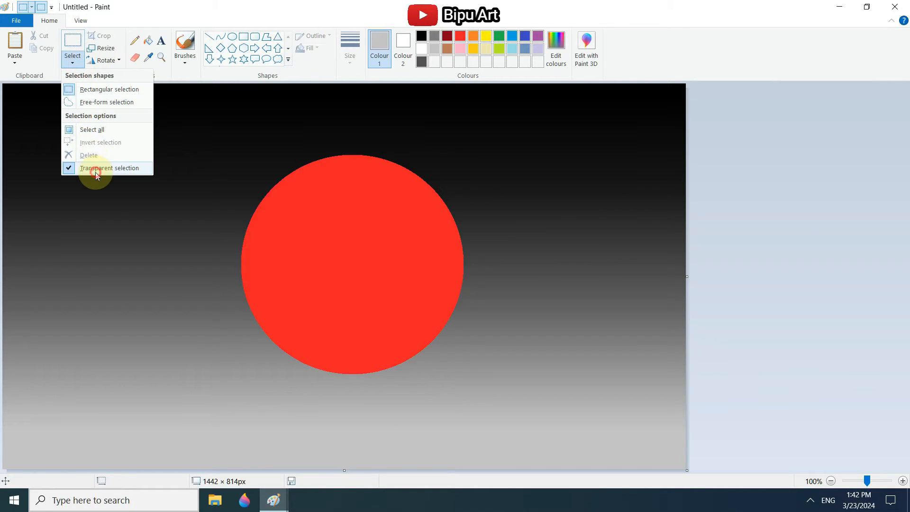
click(76, 66)
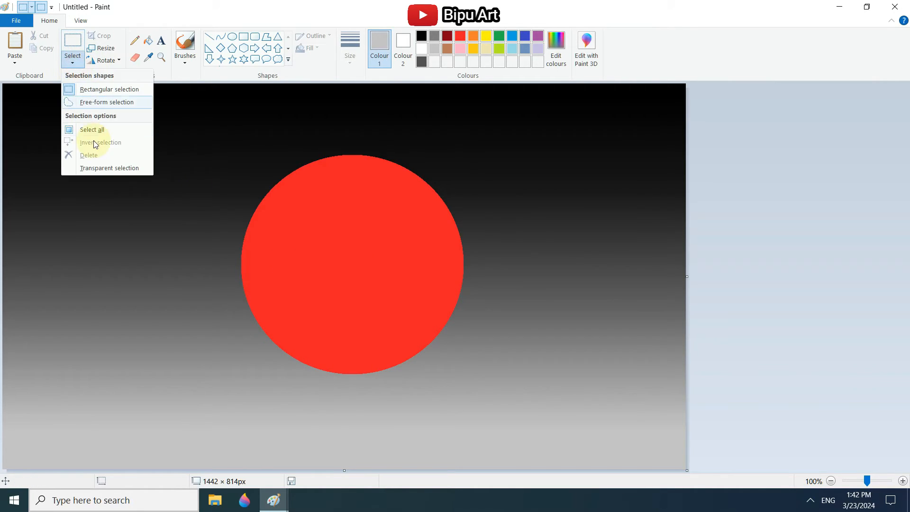
click(101, 170)
Paste the samurai silhouette and place it in front of the red circle with its feet at the canvas bottom
right_click(349, 259)
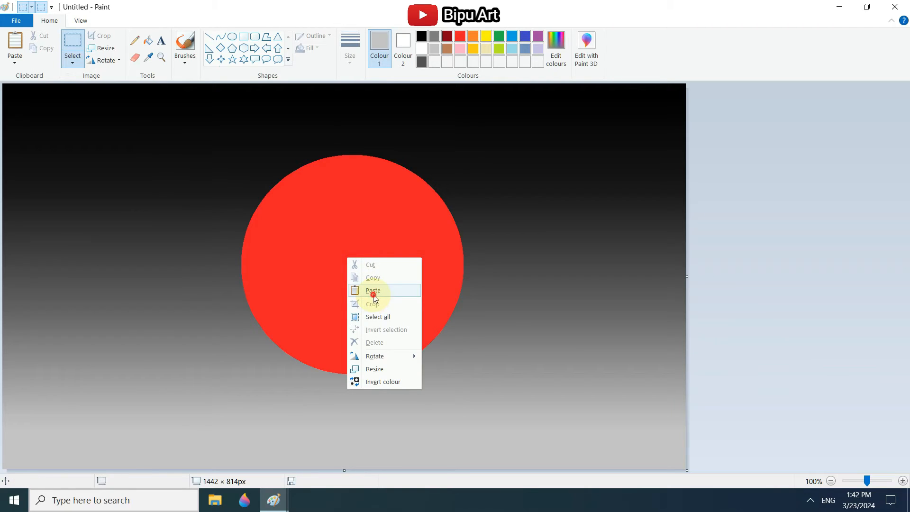
click(374, 298)
drag(177, 305, 349, 357)
click(650, 314)
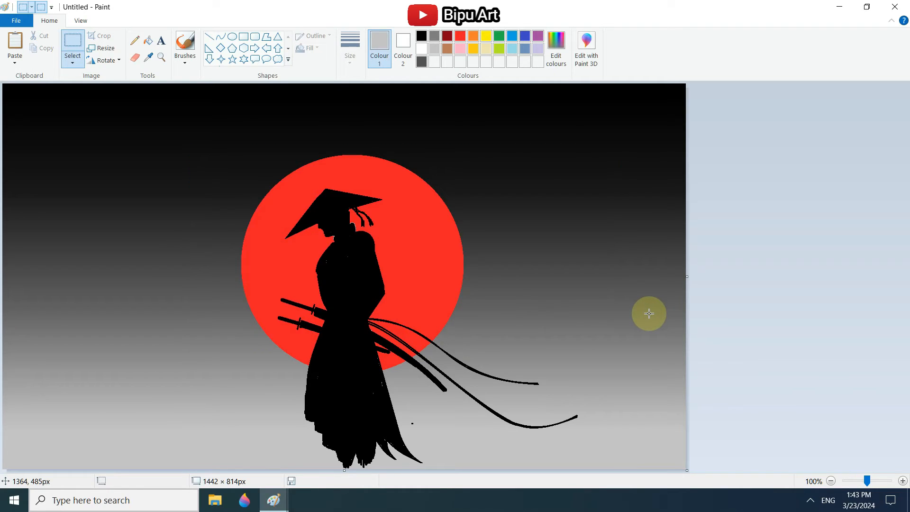
Draw a jagged black grass outline with the Pencil from the samurai's feet to the left canvas edge and fill below it with black
click(135, 40)
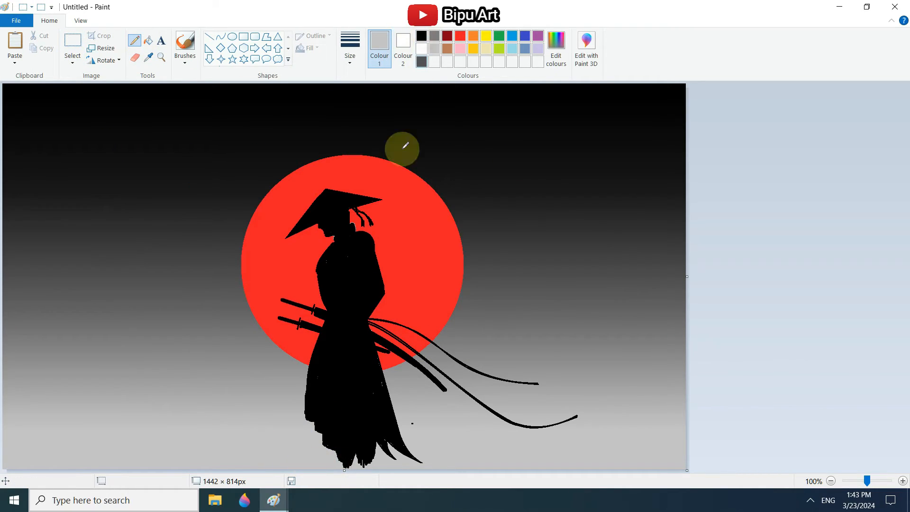
drag(341, 465, 318, 462)
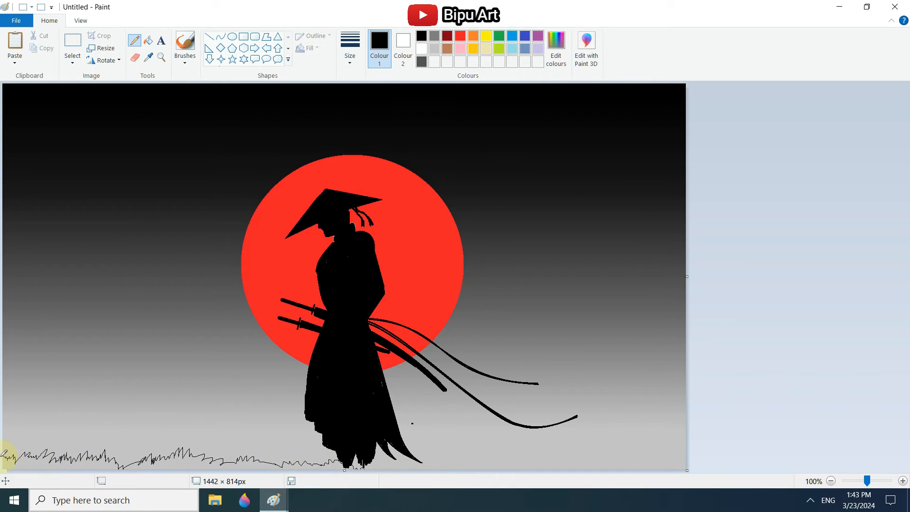
click(179, 459)
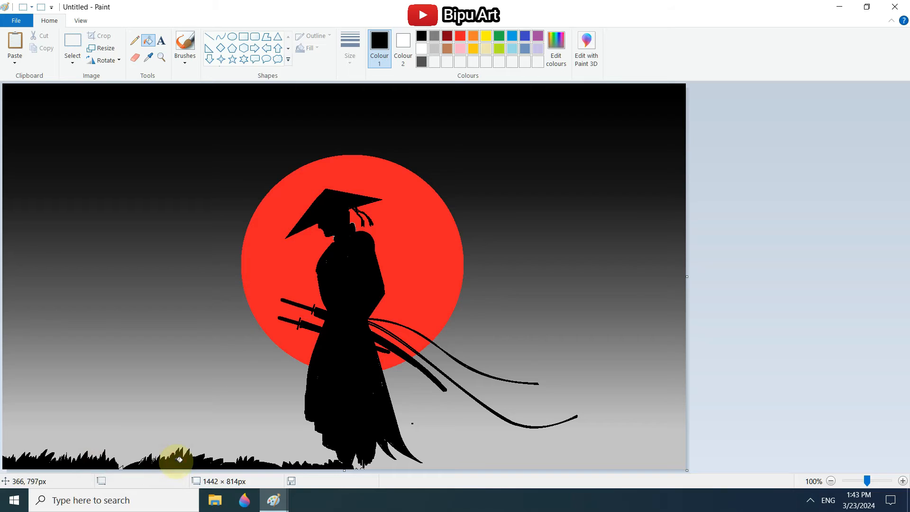
Pencil a jagged grass outline from the feet to the right canvas edge, fill it black, and brush black over the gap at the feet
click(135, 40)
click(355, 468)
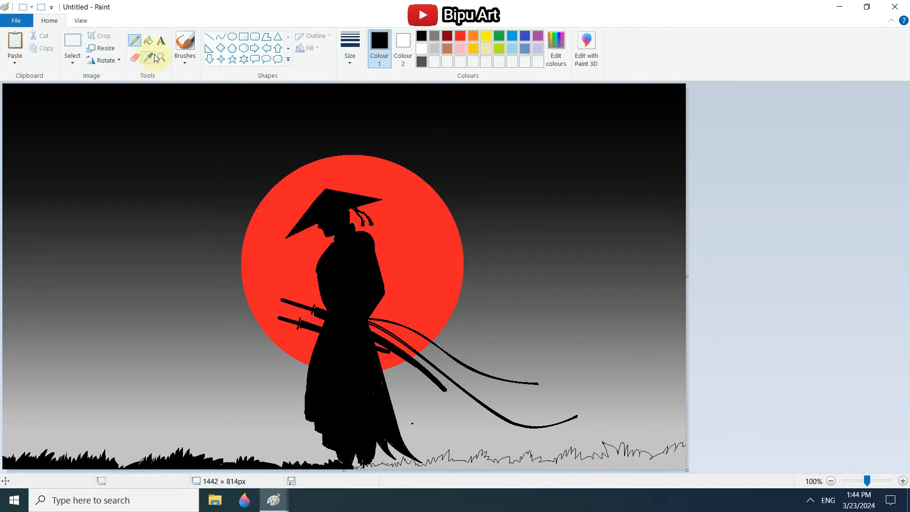
click(148, 40)
click(620, 460)
click(184, 44)
click(359, 468)
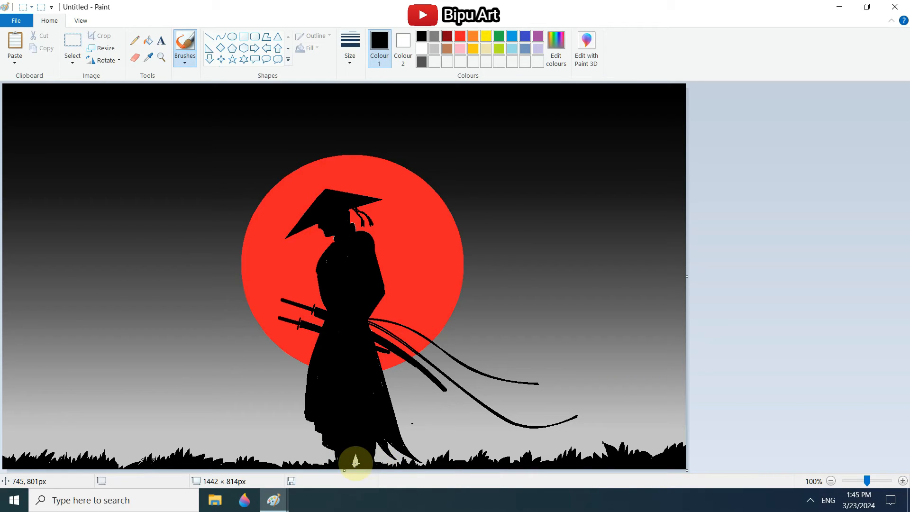
Select the whole picture and shift it upward by about 15 pixels
key(ctrl+a)
key(Up)
key(Up)
key(Up)
key(Up)
key(Up)
key(Up)
key(Up)
key(Up)
key(Up)
key(Up)
key(Up)
key(Up)
key(Up)
key(Up)
key(Up)
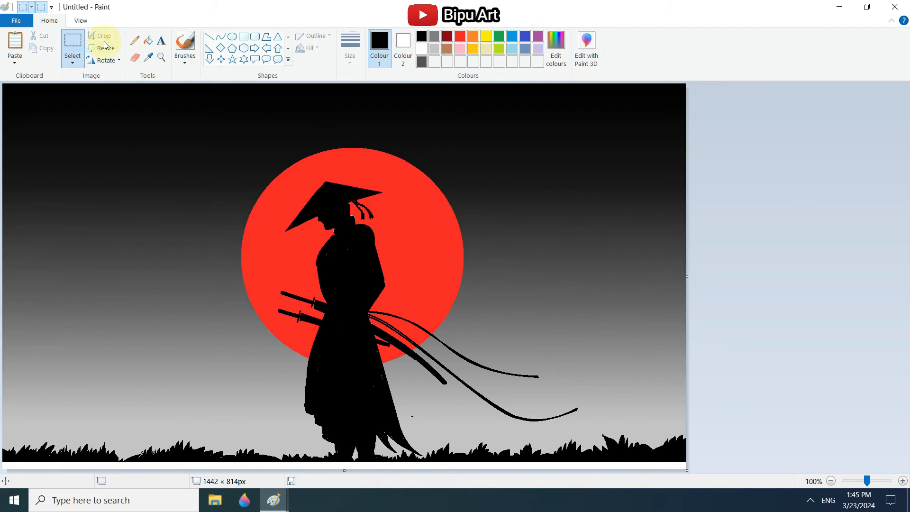
Fill the white strip below the grass with black
click(148, 40)
click(152, 466)
Brush sampled light grey over the background beside the samurai's feet and black over the light specks in the lower robe
click(148, 56)
click(327, 446)
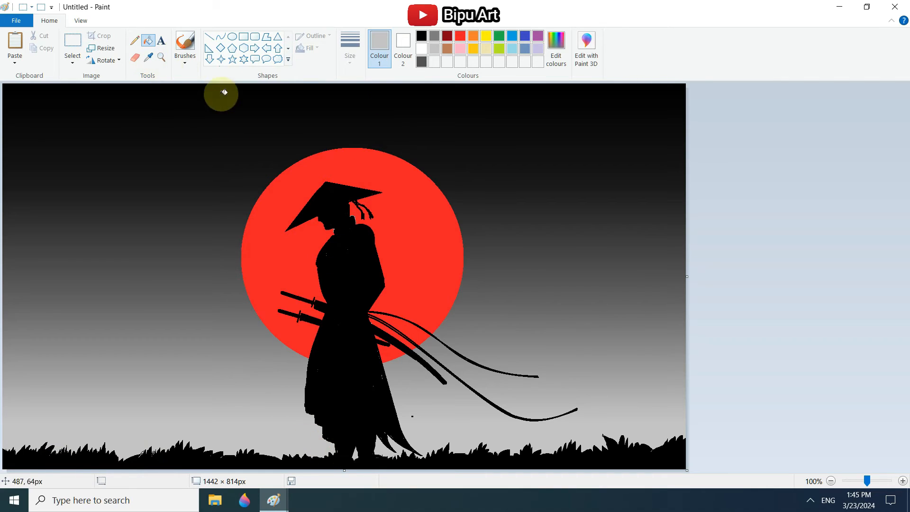
click(185, 41)
mouse_move(335, 451)
mouse_down()
mouse_move(360, 461)
mouse_move(323, 439)
mouse_up()
click(422, 35)
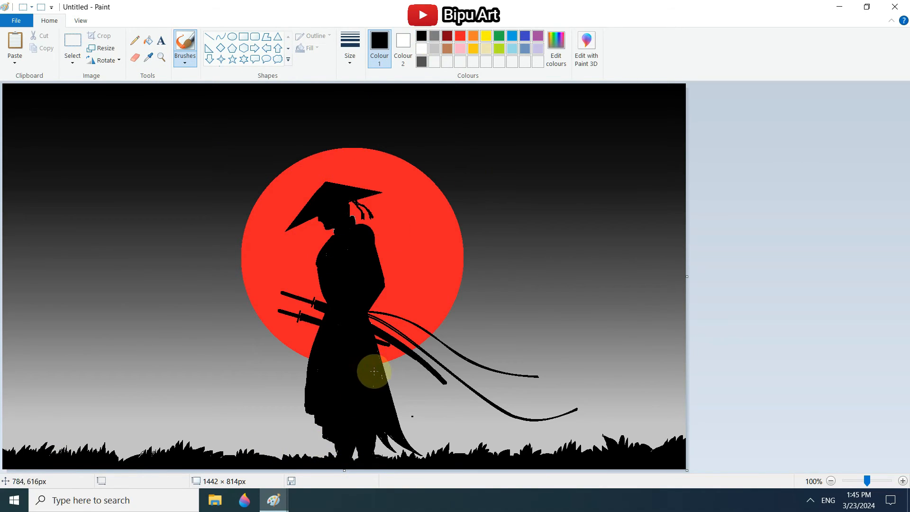
drag(376, 351, 377, 415)
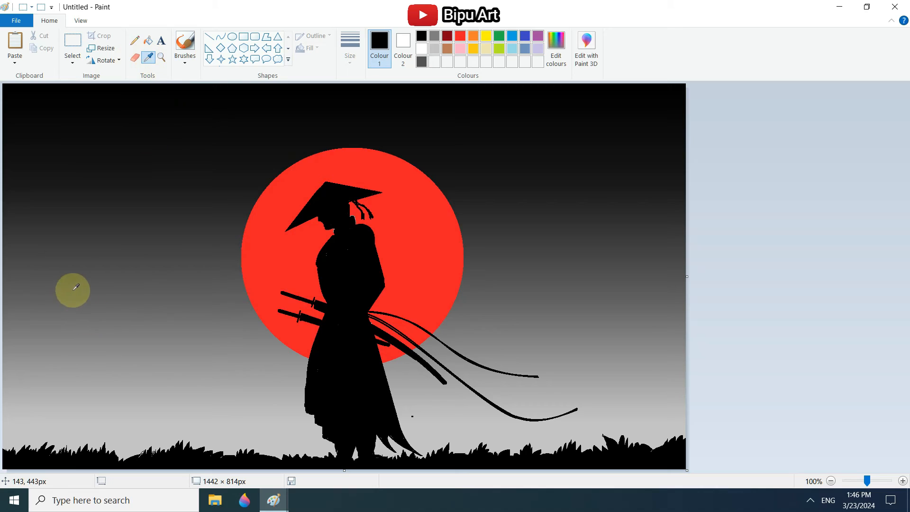
Sample a dark grey from the background, make it Colour 2, and switch to free-form selection
click(74, 61)
click(74, 61)
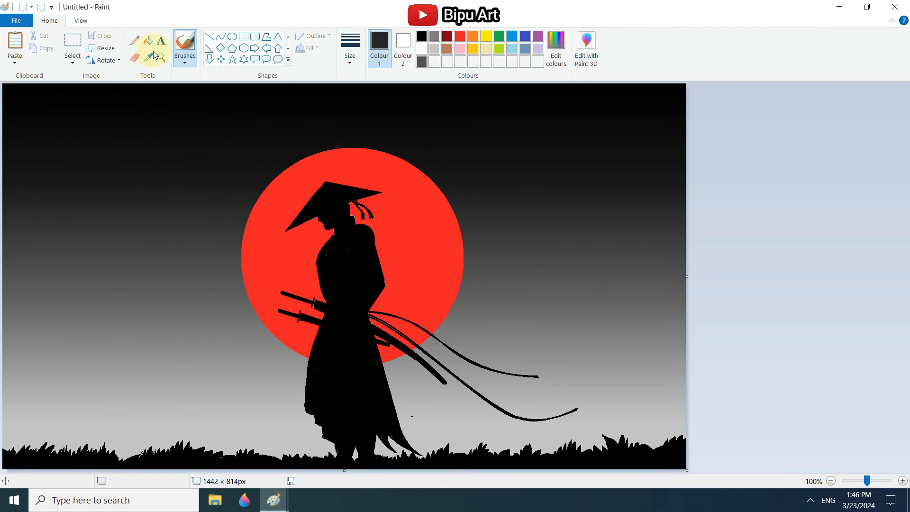
click(350, 61)
click(350, 60)
click(73, 62)
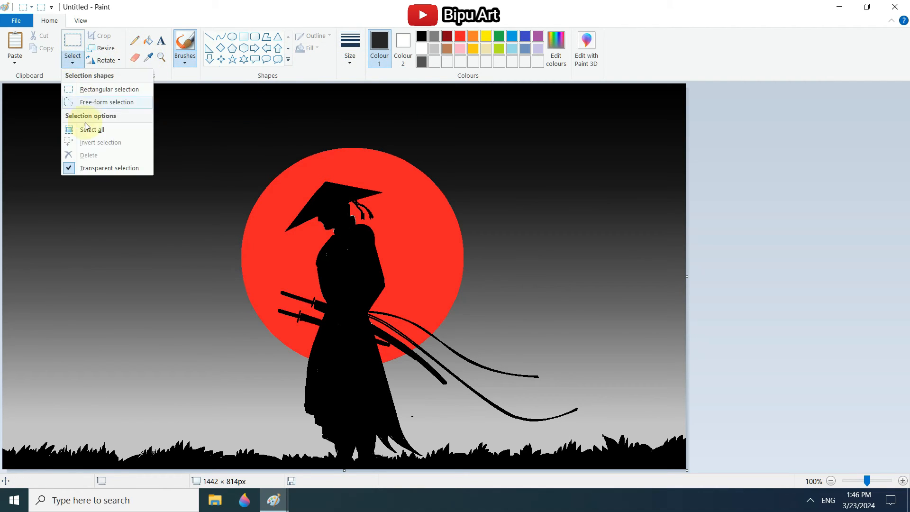
click(90, 99)
click(431, 70)
click(329, 328)
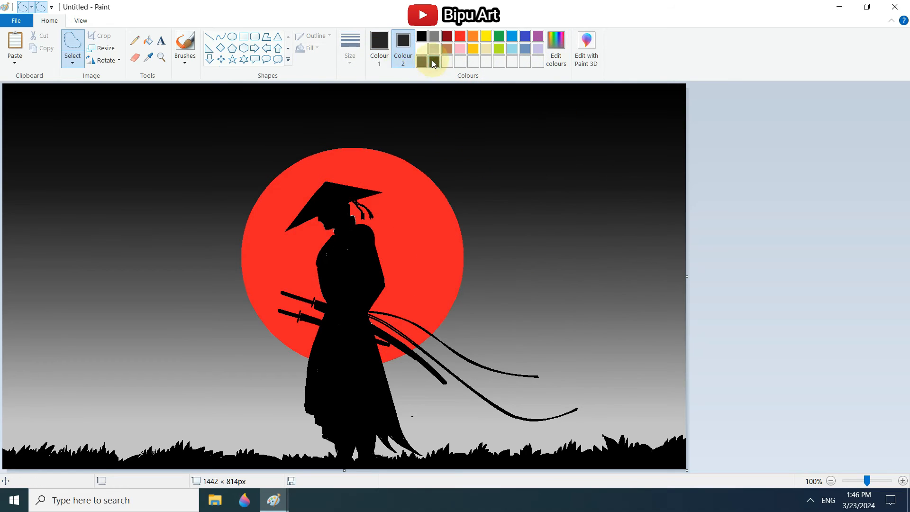
mouse_move(149, 265)
mouse_down()
mouse_move(6, 267)
mouse_move(86, 264)
mouse_up()
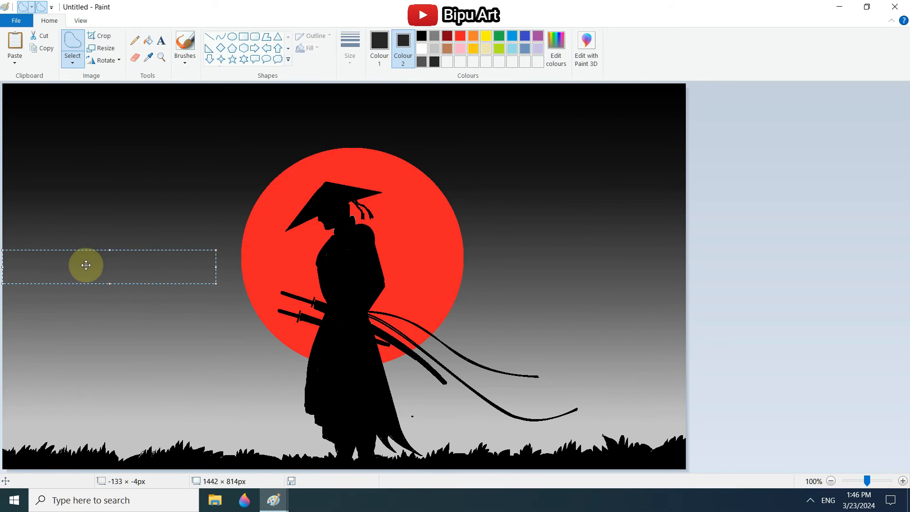
key(Delete)
key(ctrl+z)
Make thin dark grey cloud streaks by clearing free-form selections from the left sky to the sun's left edge at hat height
mouse_move(104, 213)
mouse_down()
mouse_move(25, 222)
mouse_move(57, 207)
mouse_up()
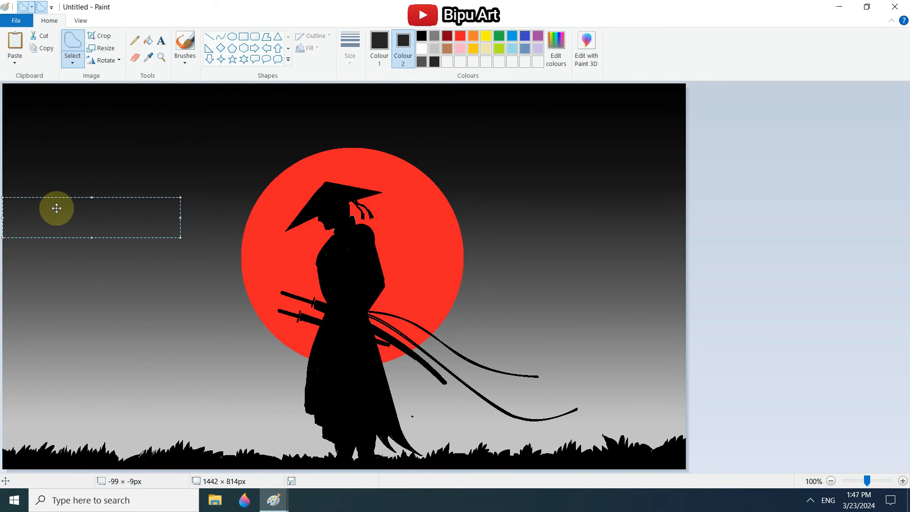
key(Delete)
mouse_move(133, 211)
mouse_down()
mouse_move(273, 232)
mouse_move(138, 212)
mouse_up()
key(Delete)
mouse_move(237, 247)
mouse_down()
mouse_move(299, 255)
mouse_move(264, 252)
mouse_up()
key(Delete)
Add a thin dark grey cloud streak across the sun's right edge, clearing narrow free-form selections
drag(427, 234, 512, 237)
key(Delete)
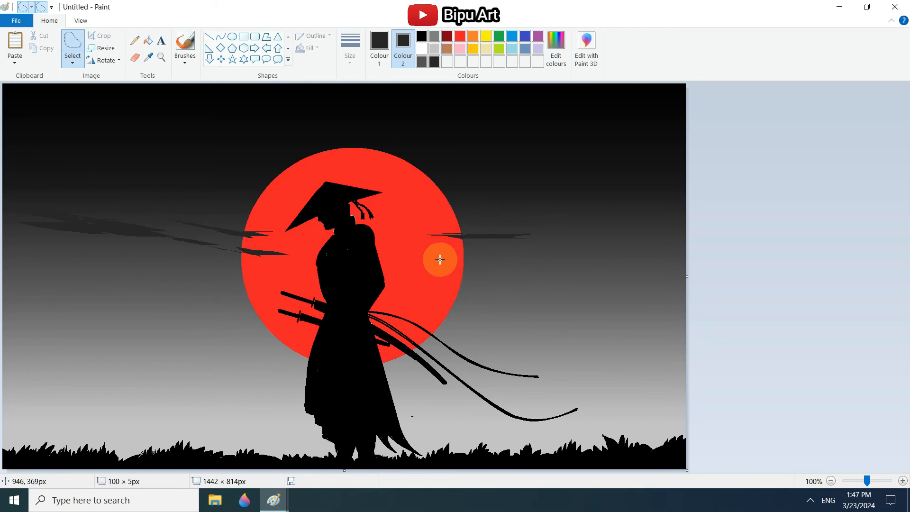
drag(436, 259, 460, 259)
key(Delete)
drag(521, 214, 517, 211)
key(Delete)
key(Delete)
drag(382, 176, 439, 204)
key(Delete)
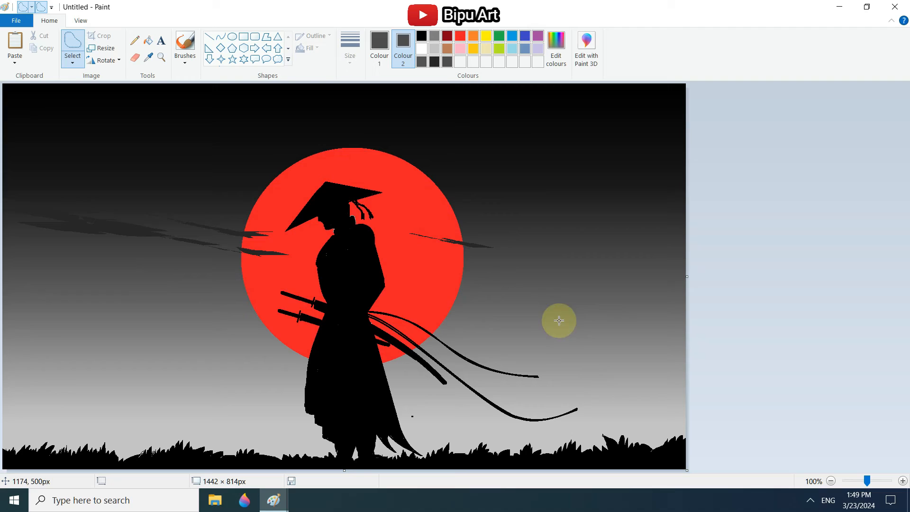
Add thin medium-grey cloud streaks to the middle sky on both sides of the samurai, level with his waist and swords
mouse_move(559, 319)
mouse_down()
mouse_move(525, 291)
mouse_move(538, 305)
mouse_up()
key(Delete)
drag(119, 328, 50, 321)
key(Delete)
drag(197, 331, 164, 327)
key(Delete)
drag(423, 313, 584, 335)
key(Delete)
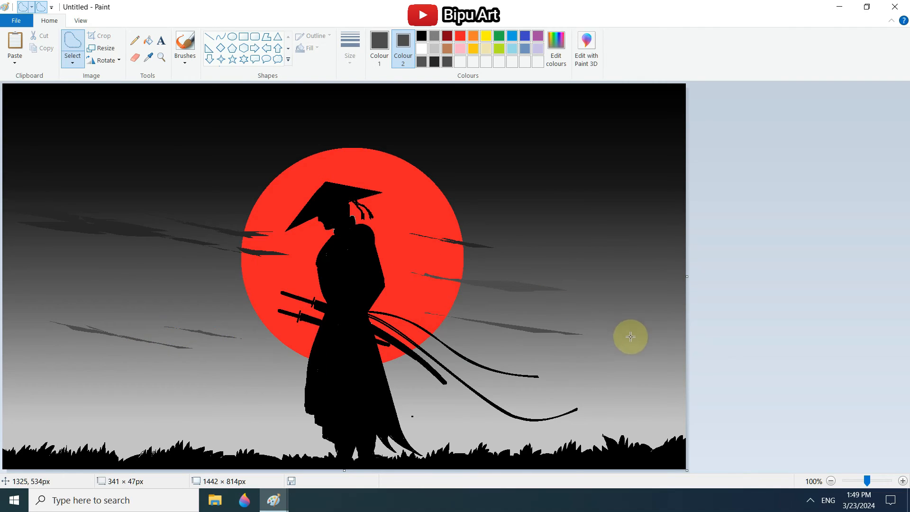
Try long grey cloud streaks across the upper sun and into the sky on its right
drag(470, 202, 390, 191)
key(Delete)
key(ctrl+z)
drag(309, 162, 577, 187)
key(Delete)
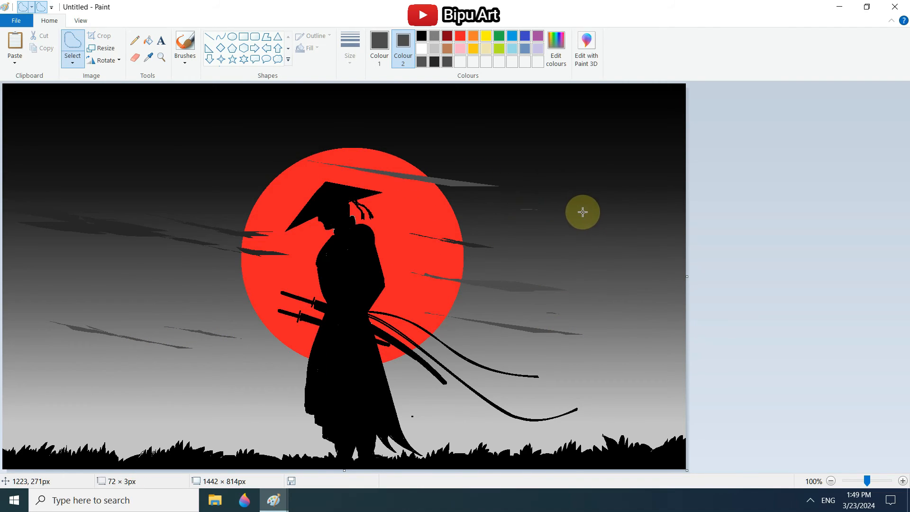
key(ctrl+z)
drag(379, 172, 596, 183)
key(Delete)
Add thin grey cloud streaks from the upper left sky down to the top edge of the sun
mouse_move(317, 149)
mouse_down()
mouse_move(183, 122)
mouse_move(317, 149)
mouse_up()
key(Delete)
drag(260, 151, 201, 142)
key(Delete)
drag(342, 157, 367, 158)
key(Delete)
Add short, thin grey cloud streaks near the sun's upper right edge and in the upper right sky
drag(403, 160, 426, 166)
key(Delete)
drag(570, 165, 611, 167)
key(Delete)
drag(525, 173, 542, 177)
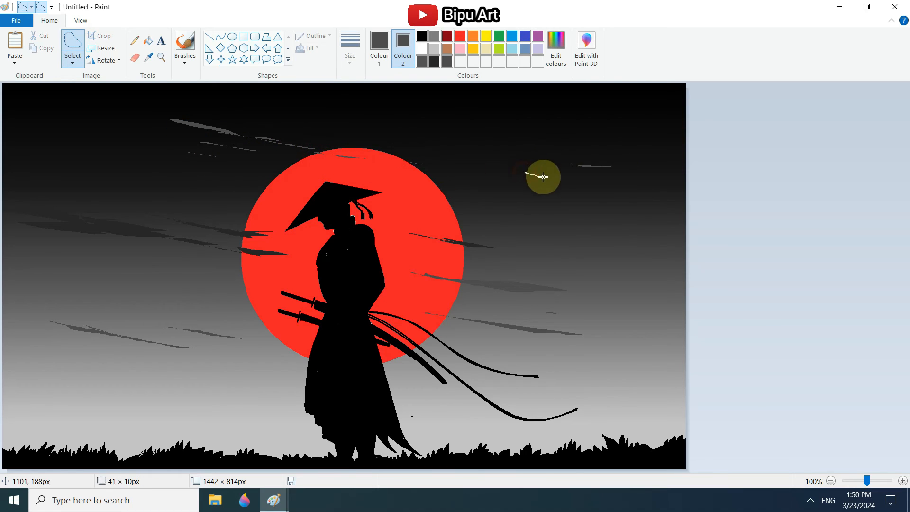
key(Delete)
drag(416, 141, 462, 152)
key(Delete)
Scatter small grey cloud streaks through the upper left sky and add one just above the sun
drag(89, 139, 112, 155)
key(Delete)
key(Delete)
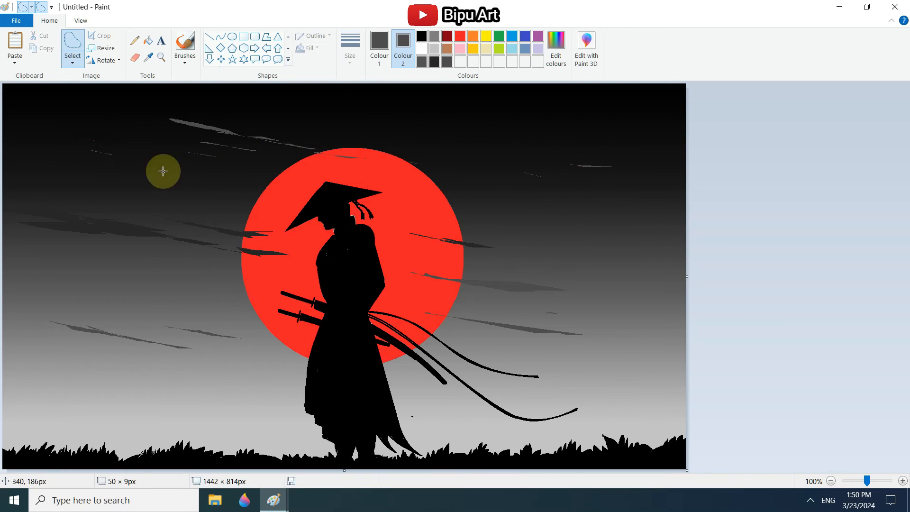
drag(163, 171, 177, 174)
key(Delete)
drag(261, 178, 235, 174)
key(Delete)
drag(297, 115, 324, 118)
key(Delete)
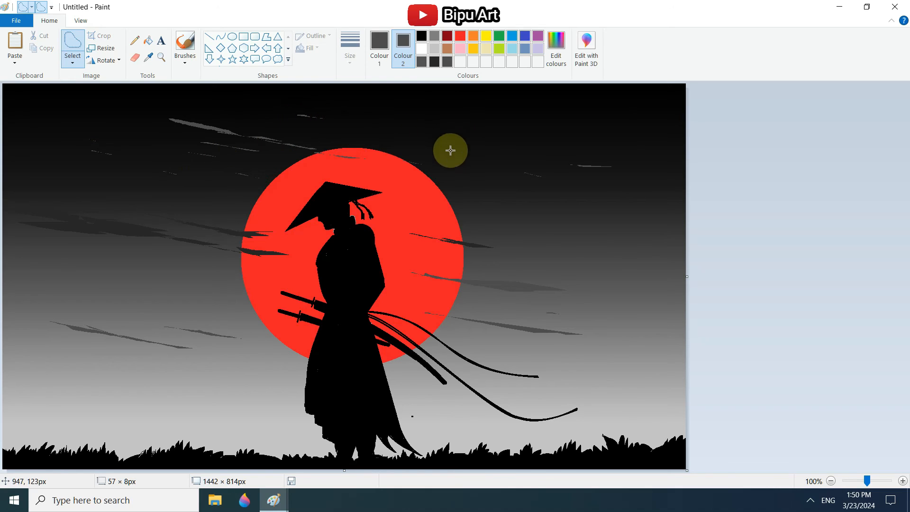
Add thin grey cloud streaks low in the sky above the grass on both sides of the samurai
mouse_move(102, 388)
mouse_down()
mouse_move(151, 399)
mouse_move(247, 392)
mouse_up()
key(Delete)
key(Delete)
drag(521, 388, 606, 405)
key(Delete)
drag(491, 376, 487, 378)
Set both colours to white and sign the picture "Bipu Art" in bold 12-point Segoe Script on the lower right grass
click(421, 49)
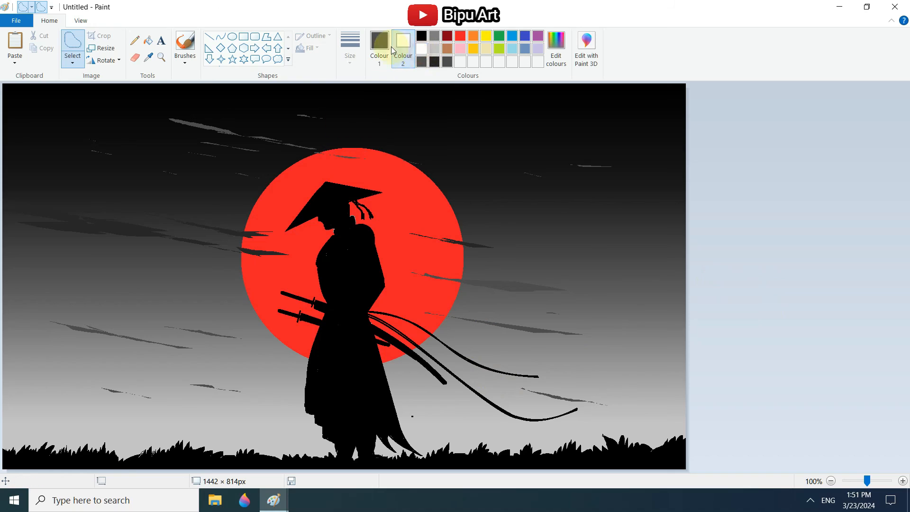
click(379, 45)
click(422, 49)
click(161, 40)
click(605, 460)
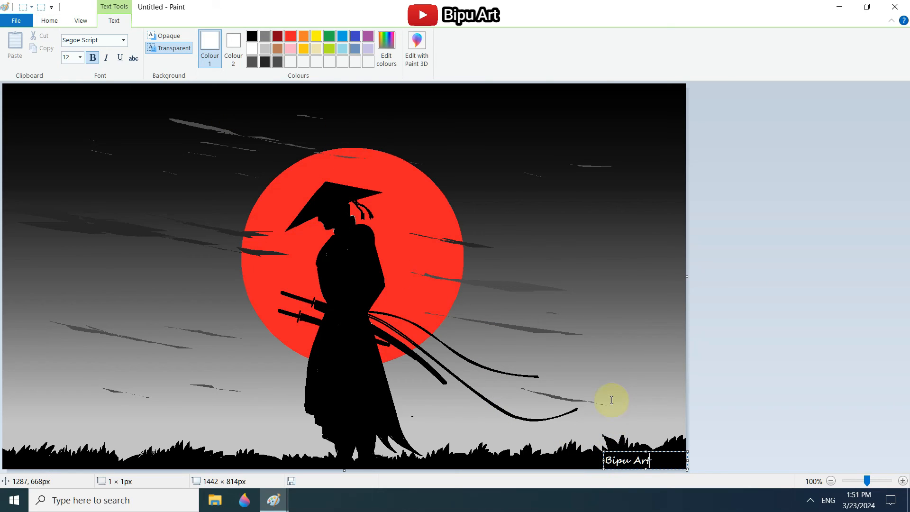
drag(607, 451, 636, 450)
click(738, 413)
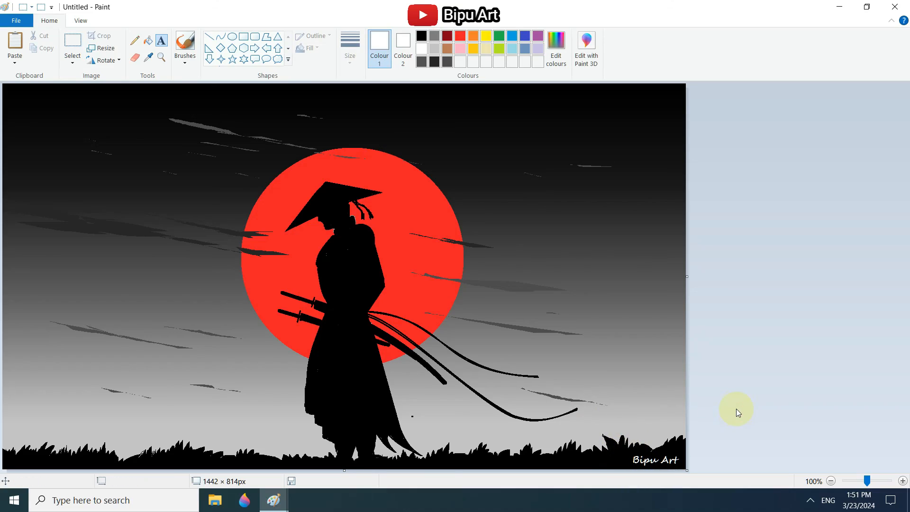